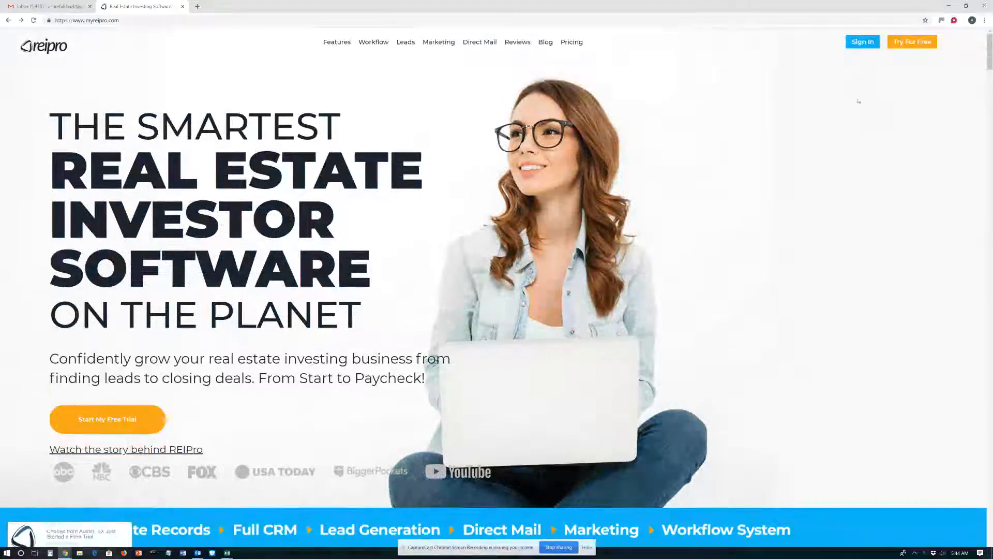
- Sign in to the REIPro account and open the LEADPro lead search
{"action": "left_click", "coordinate": [863, 41]}
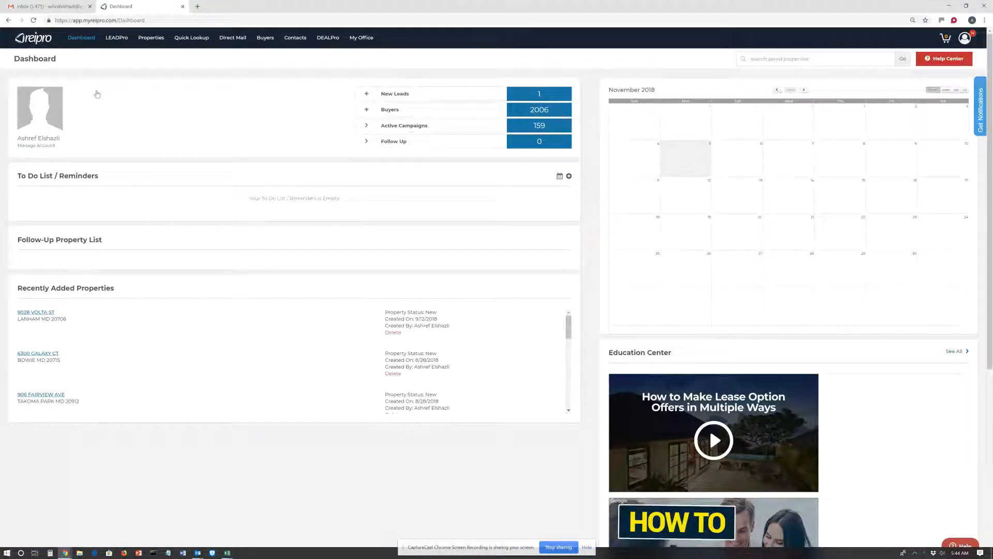
{"action": "left_click", "coordinate": [114, 39]}
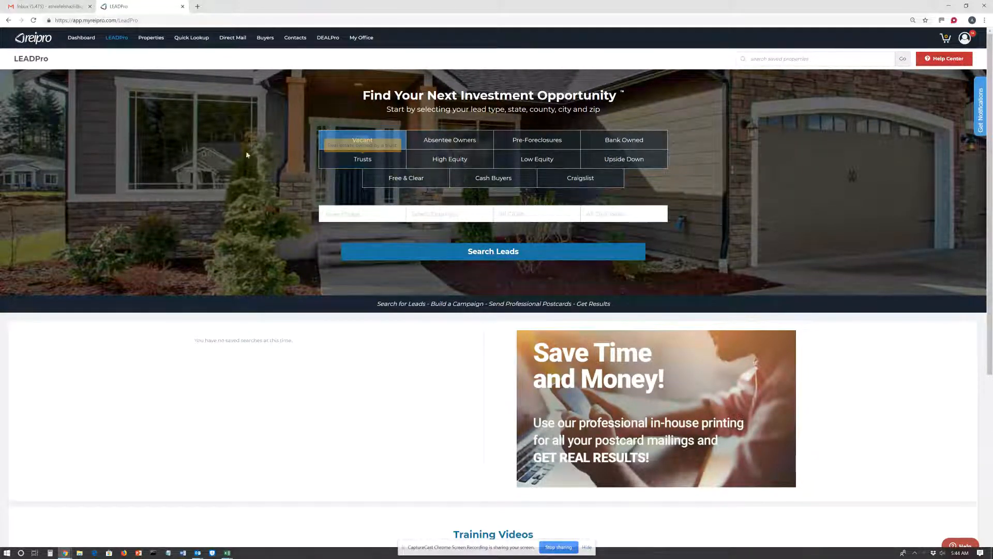
- Search for vacant leads in the state and county of District of Columbia, limited to the city of Washington
{"action": "left_click", "coordinate": [331, 216]}
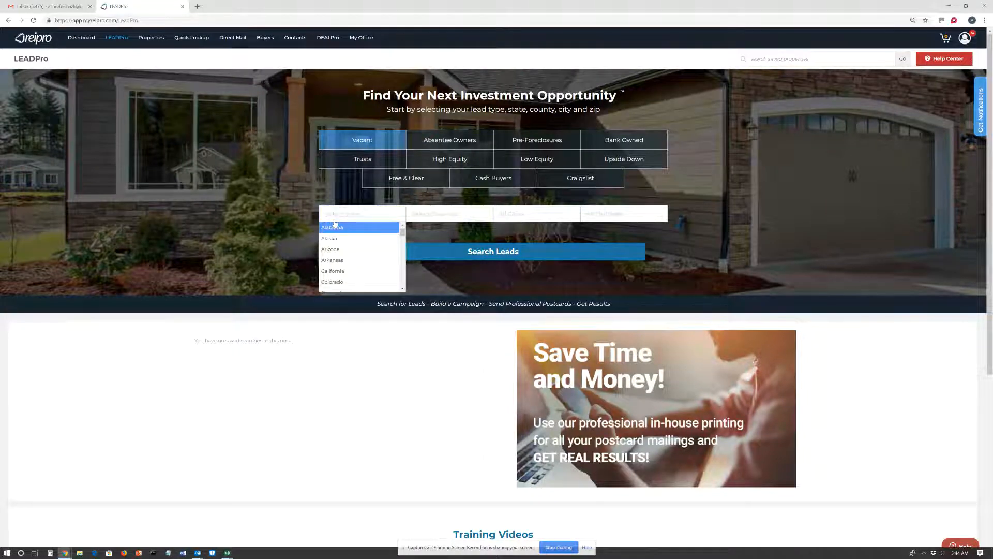
{"action": "left_click", "coordinate": [370, 216]}
{"action": "left_click", "coordinate": [368, 214]}
{"action": "left_click_drag", "start_coordinate": [402, 229], "coordinate": [404, 242]}
{"action": "left_click", "coordinate": [370, 229]}
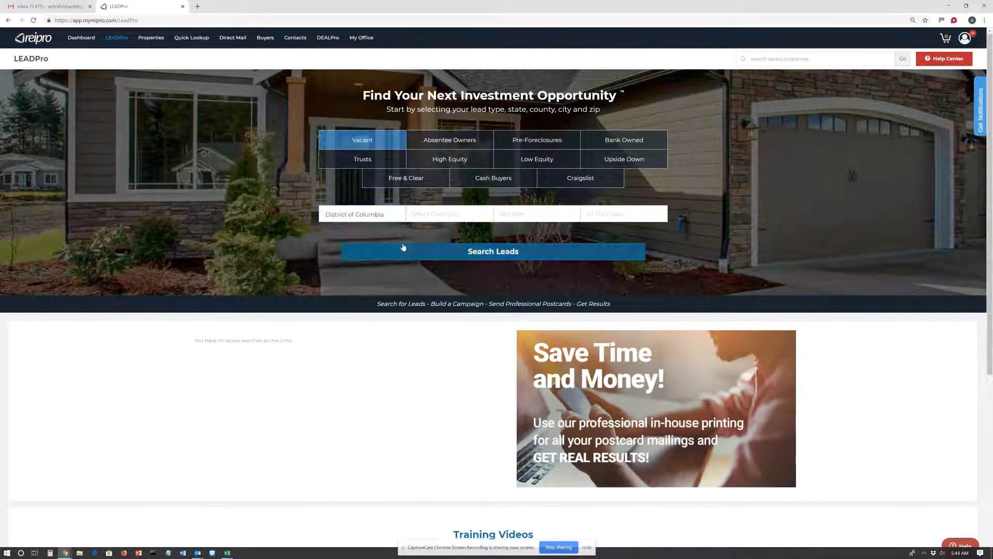
{"action": "left_click", "coordinate": [419, 215]}
{"action": "left_click", "coordinate": [420, 227]}
{"action": "left_click", "coordinate": [506, 217]}
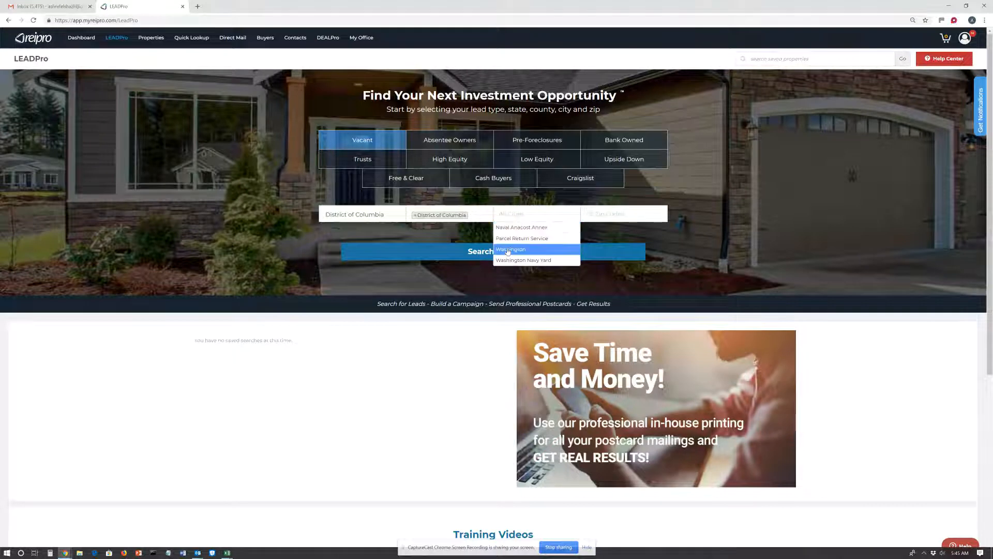
{"action": "left_click", "coordinate": [508, 250]}
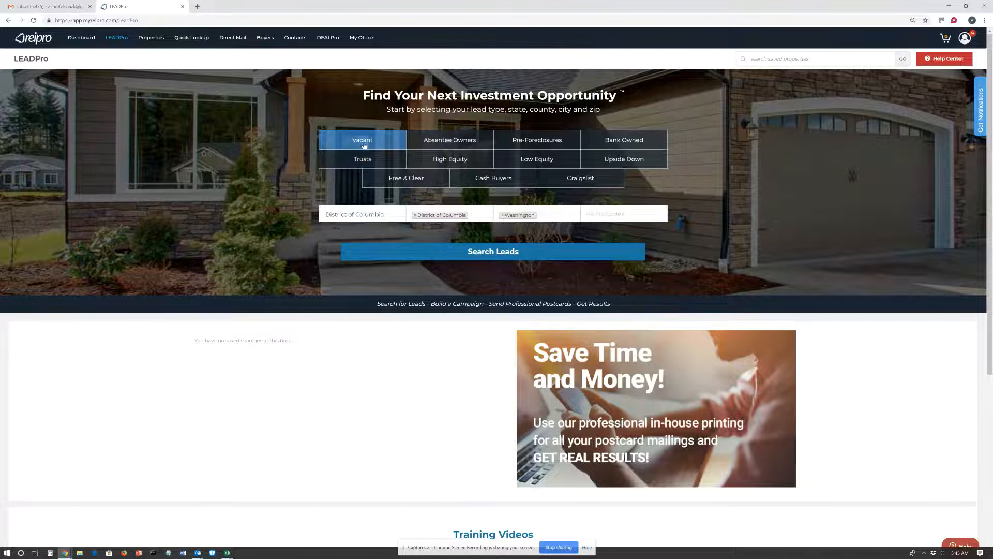
{"action": "left_click", "coordinate": [495, 256]}
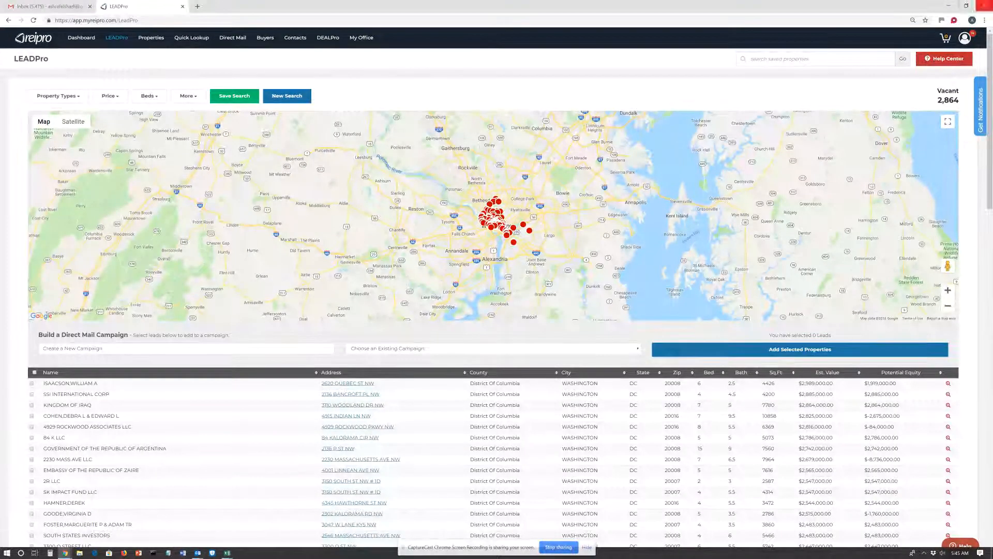
- Restore the browser window to a smaller size and place it beside the lead scrubbing document
{"action": "left_click", "coordinate": [966, 6]}
{"action": "left_click_drag", "start_coordinate": [760, 38], "coordinate": [769, 19]}
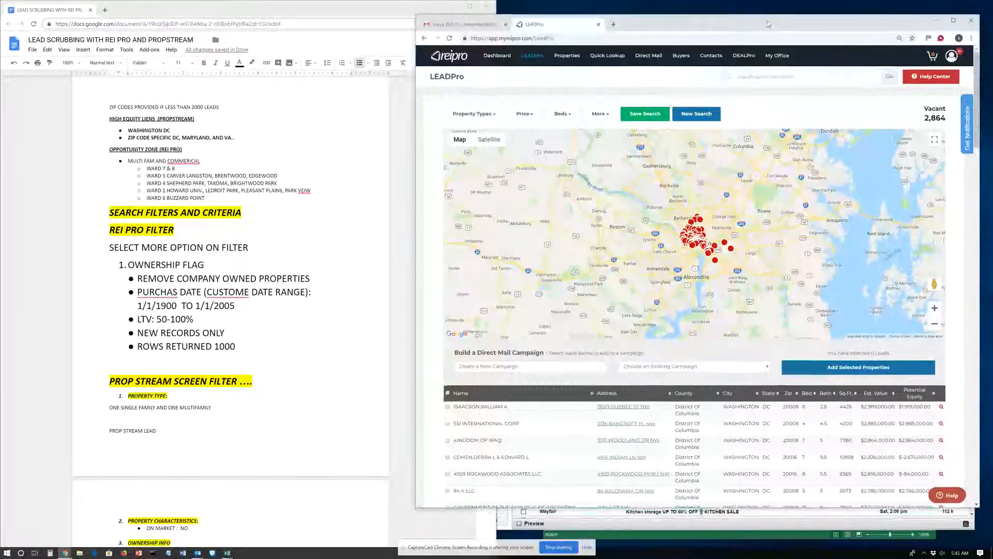
- Review the vacant property list to run and the REI Pro search filter criteria in the lead scrubbing document
{"action": "scroll", "coordinate": [244, 241], "scroll_direction": "down", "scroll_amount": 2}
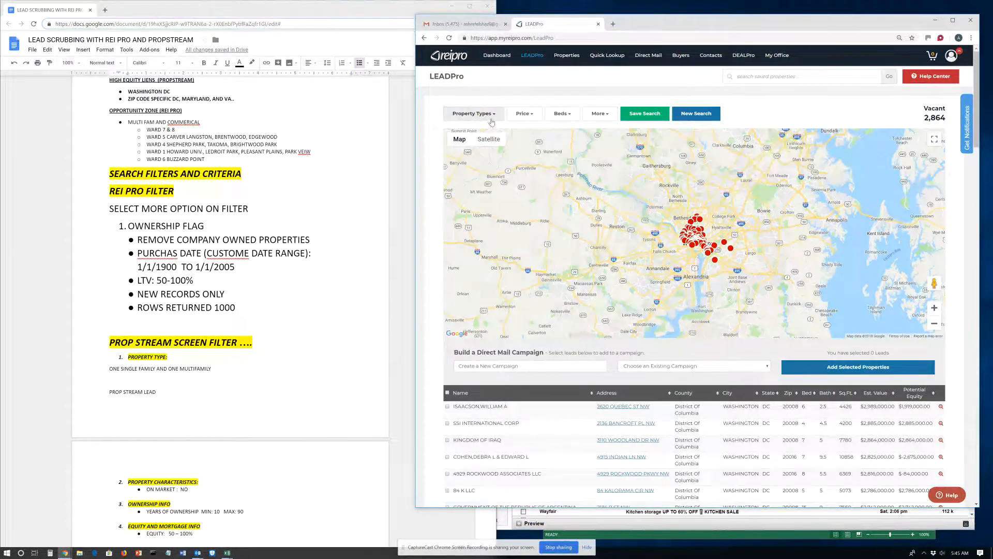
{"action": "scroll", "coordinate": [190, 180], "scroll_direction": "up", "scroll_amount": 10}
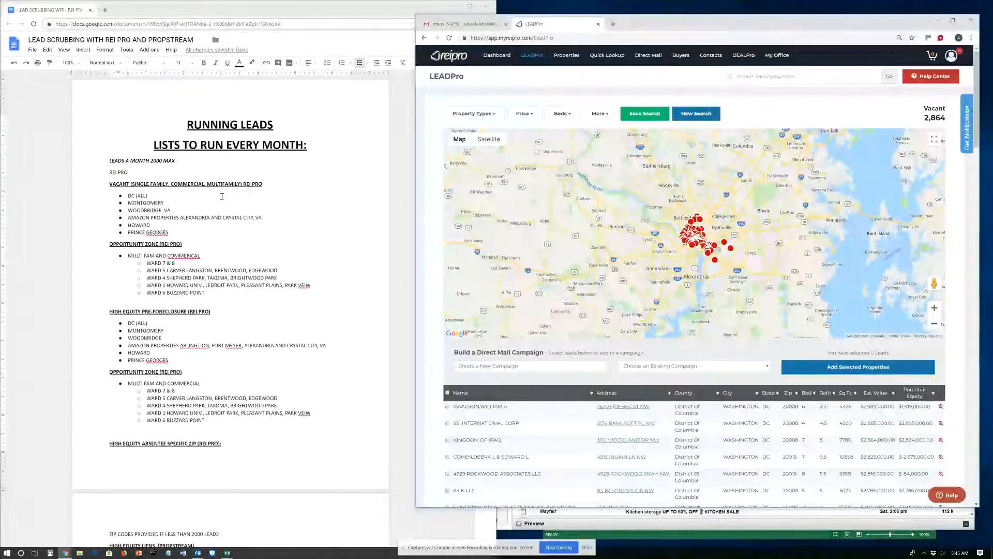
{"action": "left_click_drag", "start_coordinate": [134, 181], "coordinate": [242, 186]}
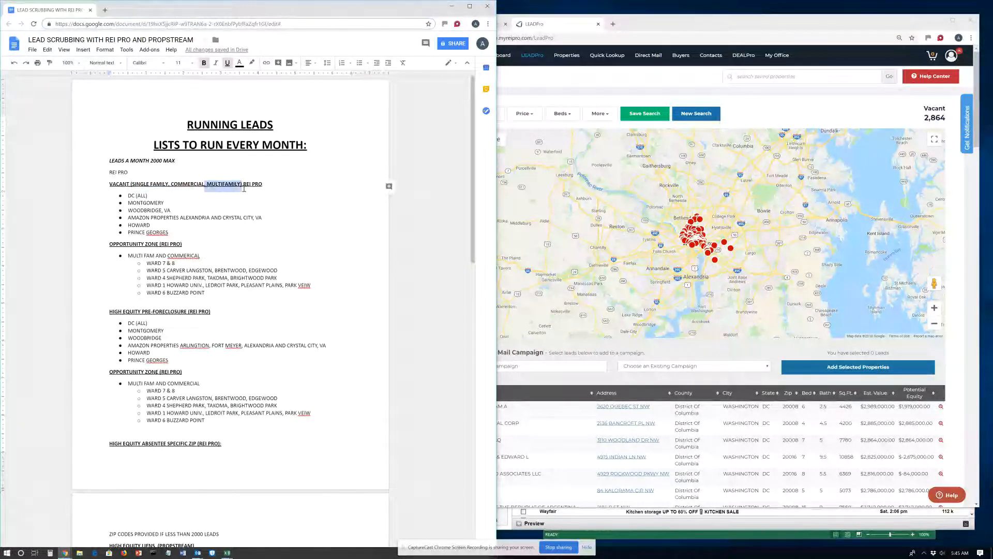
{"action": "scroll", "coordinate": [437, 213], "scroll_direction": "down", "scroll_amount": 8}
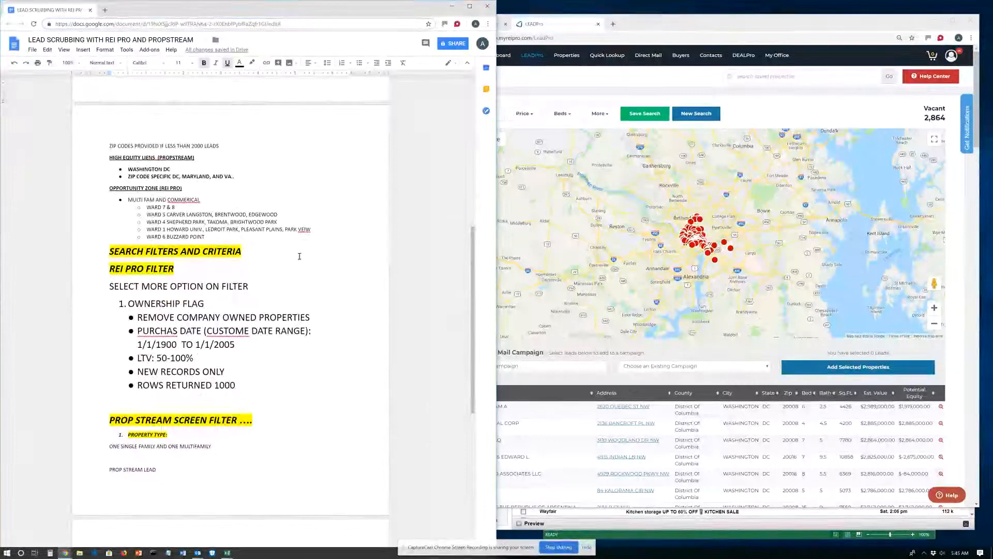
{"action": "left_click", "coordinate": [262, 258]}
{"action": "scroll", "coordinate": [263, 259], "scroll_direction": "down", "scroll_amount": 3}
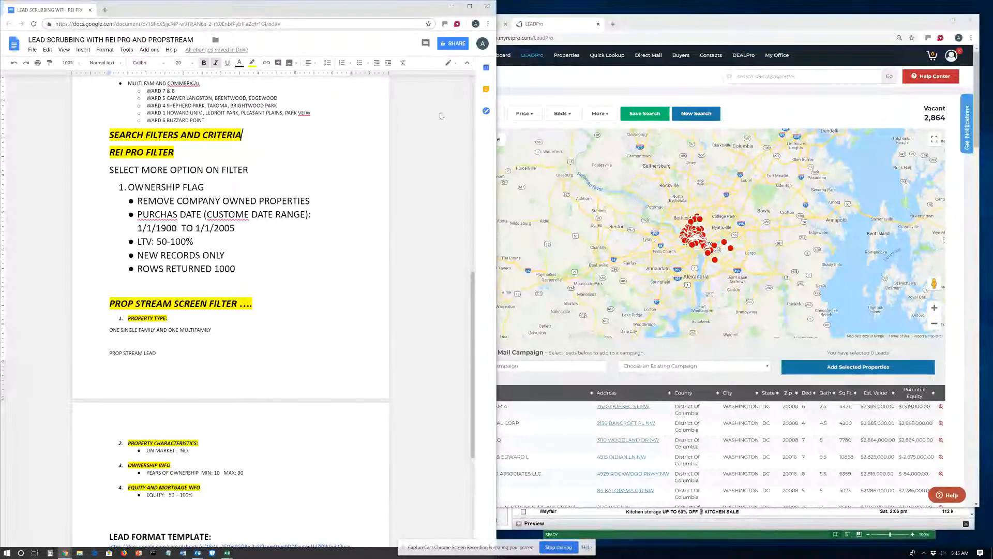
- Narrow the document window and limit the lead property types to Duplex, Multi-Family, Row Houses, Single Family and Townhouses
{"action": "left_click_drag", "start_coordinate": [496, 138], "coordinate": [414, 134]}
{"action": "left_click", "coordinate": [494, 116]}
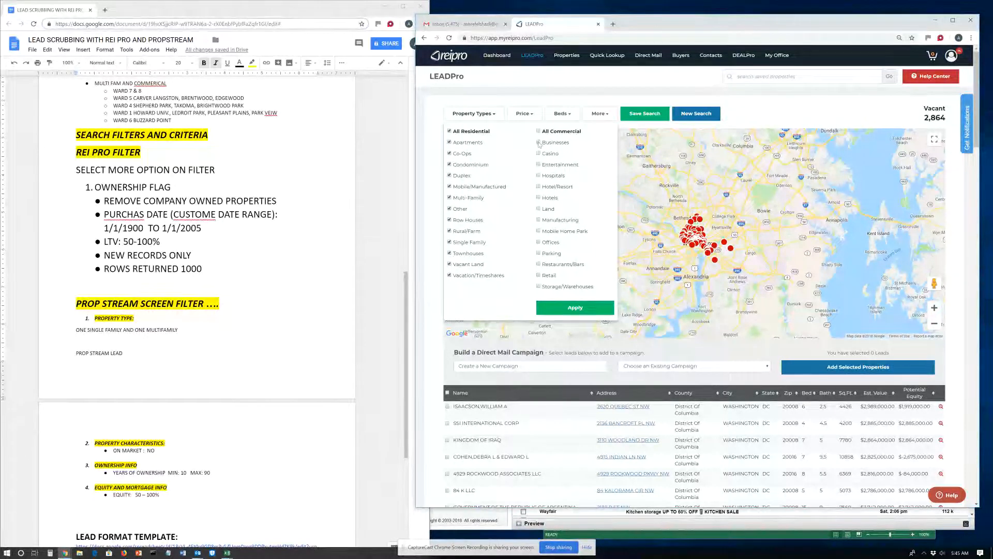
{"action": "left_click", "coordinate": [449, 131]}
{"action": "left_click", "coordinate": [450, 242]}
{"action": "left_click", "coordinate": [449, 220]}
{"action": "left_click", "coordinate": [449, 176]}
- Add the line "PROPERTY TYPES" below the REI PRO FILTER heading in the document, and apply the chosen property types to the leads
{"action": "left_click", "coordinate": [153, 156]}
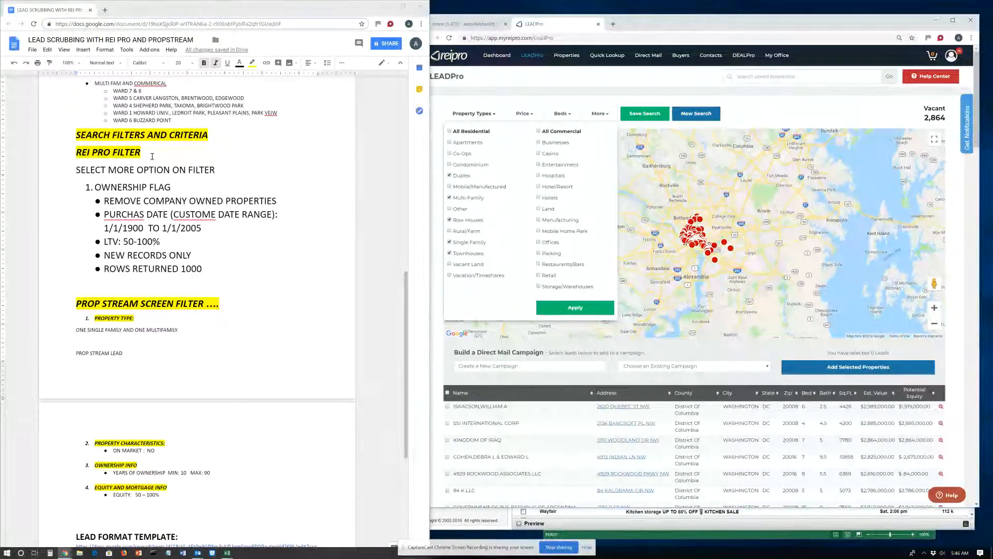
{"action": "key", "text": "Return"}
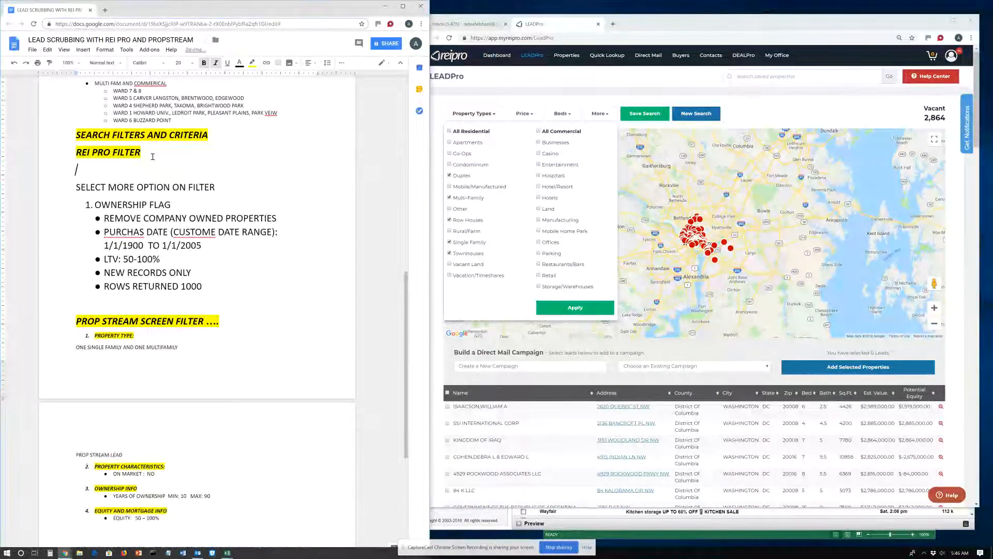
{"action": "type", "text": "PROPERTY"}
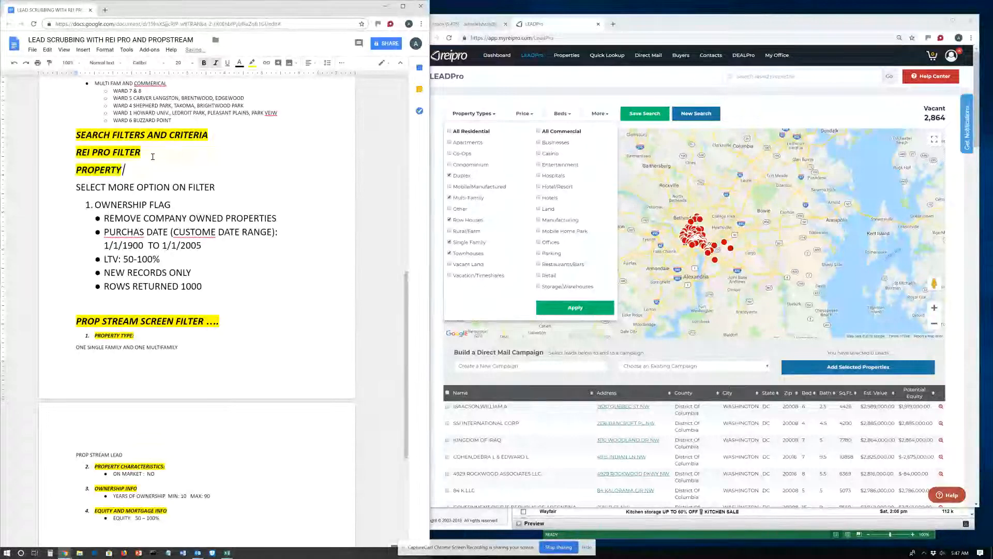
{"action": "type", "text": " TYPES"}
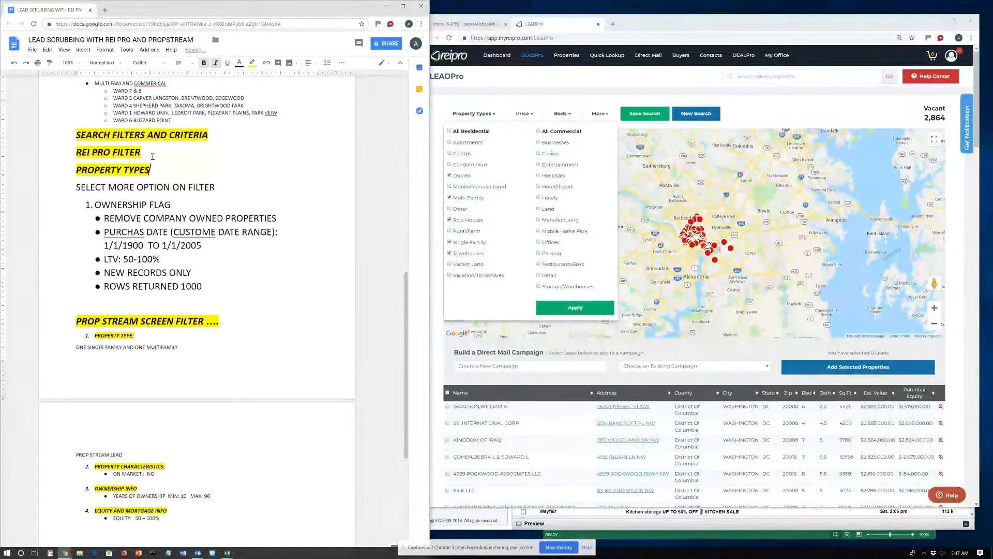
{"action": "left_click", "coordinate": [589, 309]}
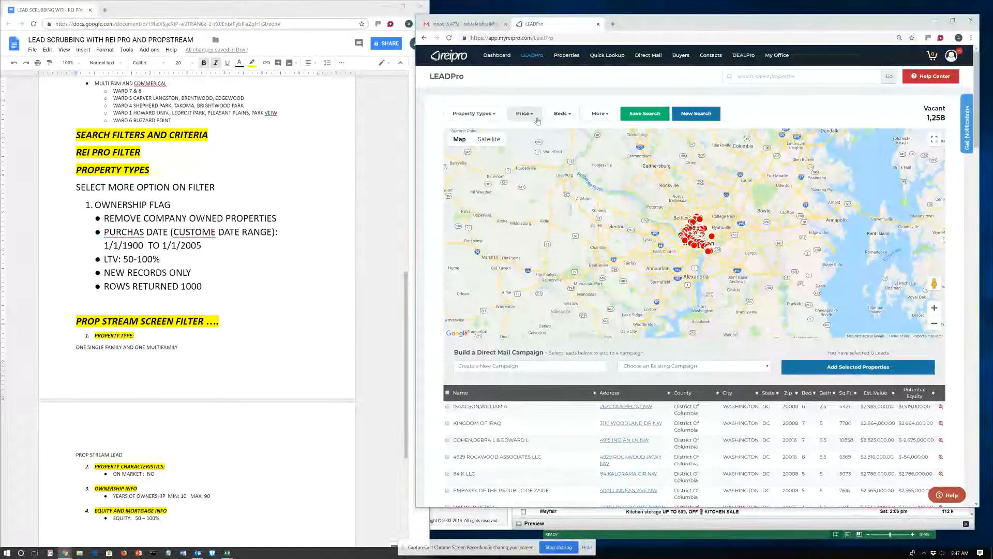
- In the additional lead filters, set the ownership flag to remove company owned properties and the bank owned flag to remove bank owned properties
{"action": "left_click", "coordinate": [600, 114]}
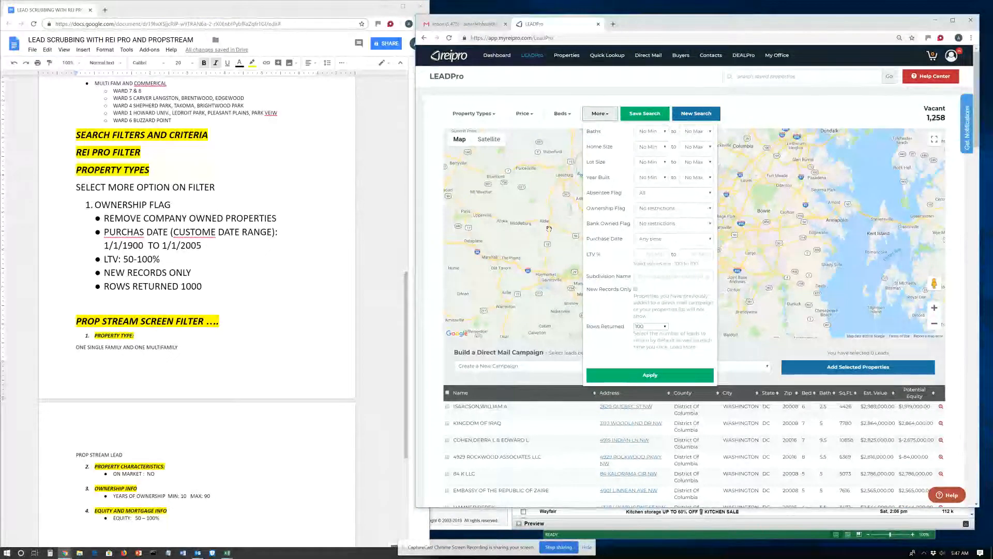
{"action": "left_click", "coordinate": [689, 210]}
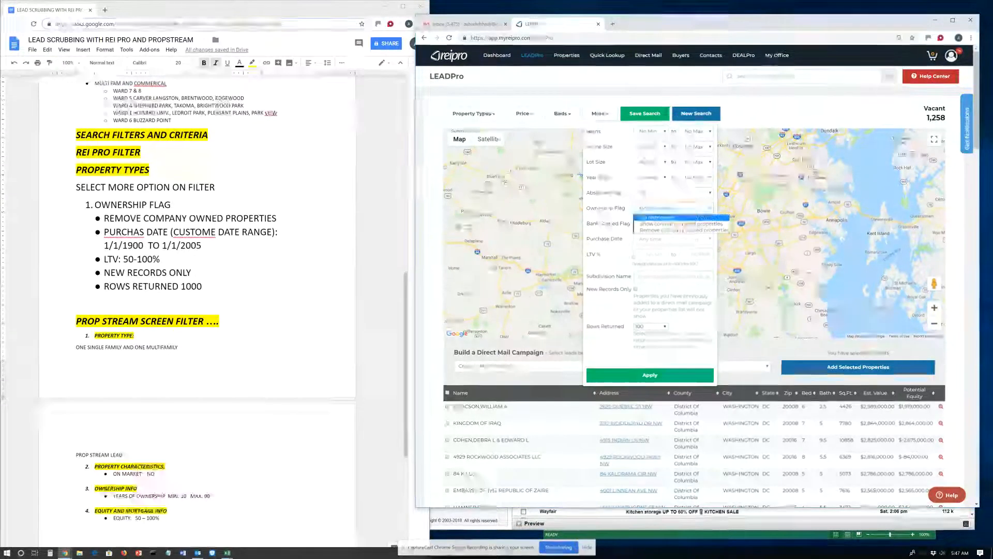
{"action": "left_click", "coordinate": [679, 231]}
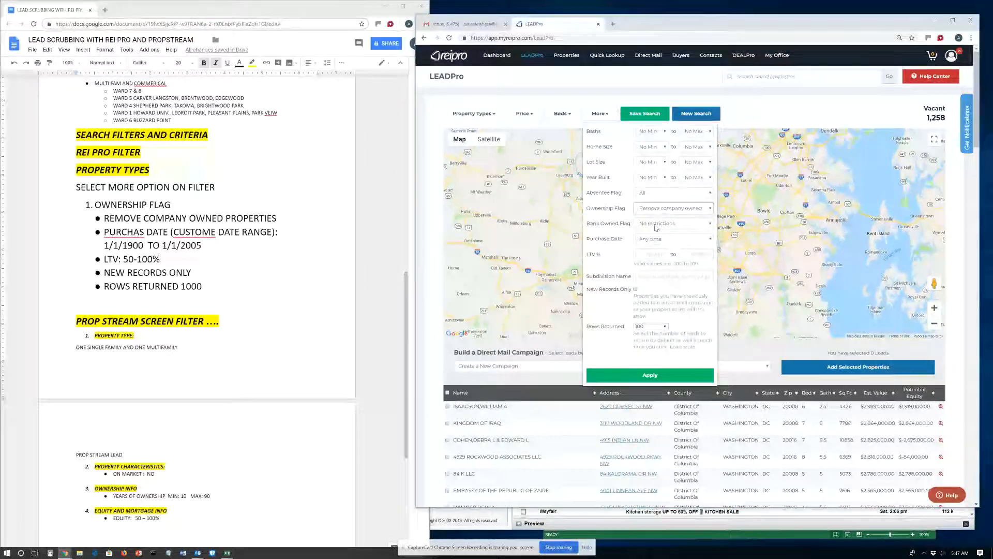
{"action": "left_click", "coordinate": [656, 226]}
{"action": "left_click", "coordinate": [658, 240]}
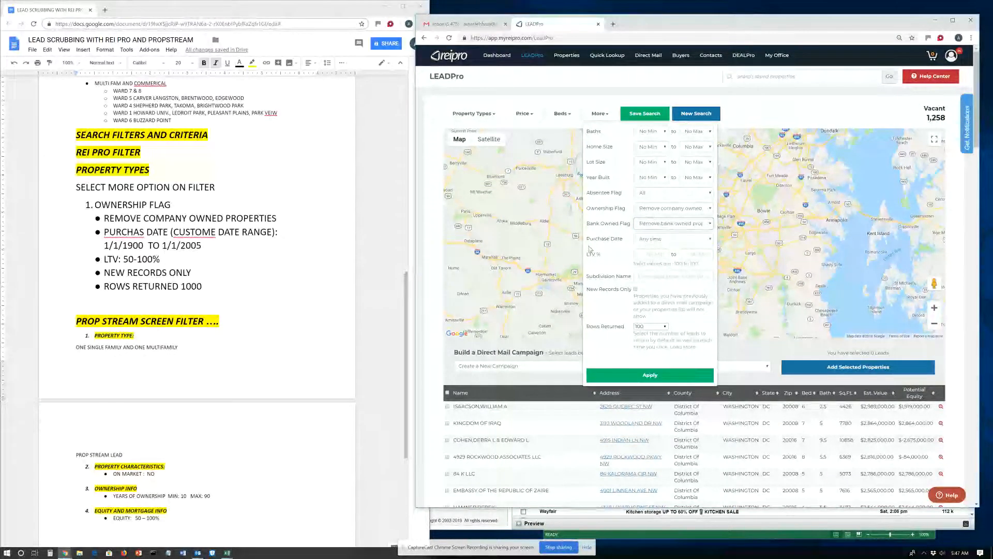
- Add the bullet "REMOVE BANK OWNED PROPERTIES" below the company owned properties bullet in the document
{"action": "left_click", "coordinate": [283, 220]}
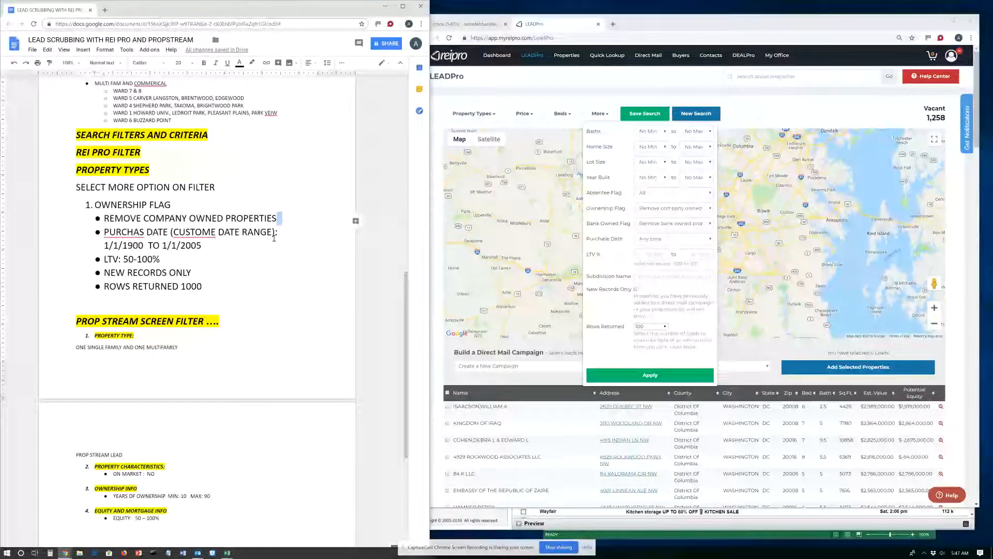
{"action": "key", "text": "Return"}
{"action": "type", "text": "REMOVE BANK OWED"}
{"action": "key", "text": "BackSpace"}
{"action": "type", "text": "ED PROPERTIES"}
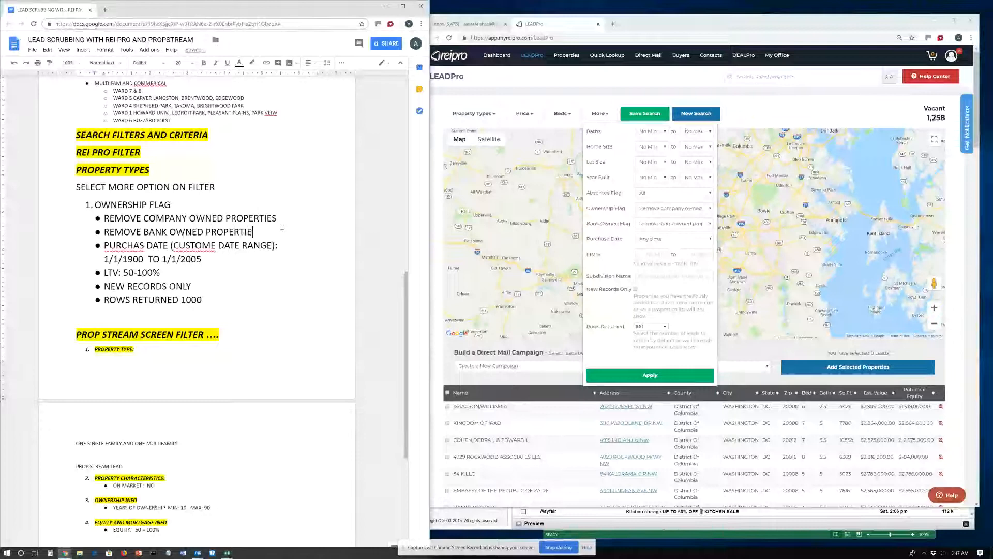
- Set the purchase date filter to Custom Date Range and correct "PURCHAS" to "PURCHASE" in the document
{"action": "left_click", "coordinate": [653, 240]}
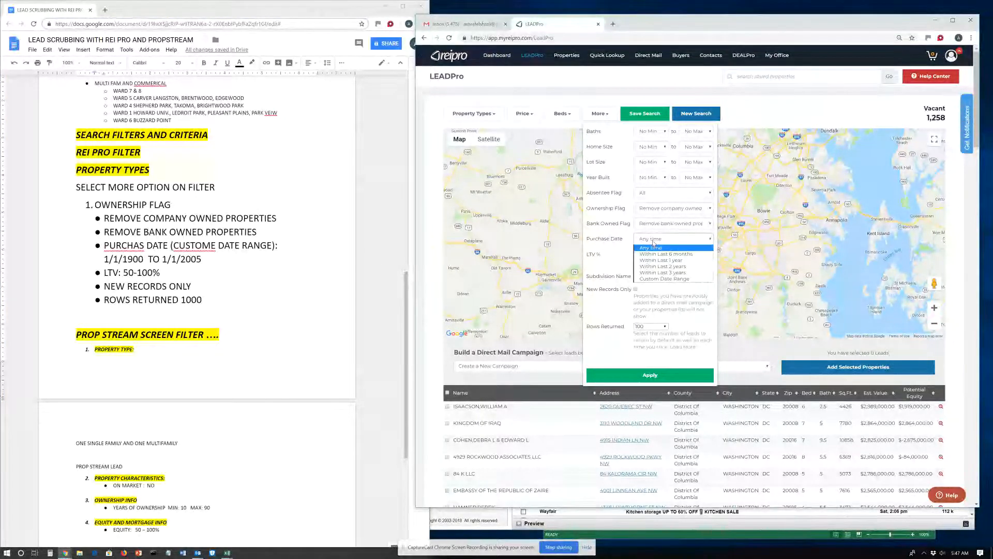
{"action": "left_click", "coordinate": [647, 281]}
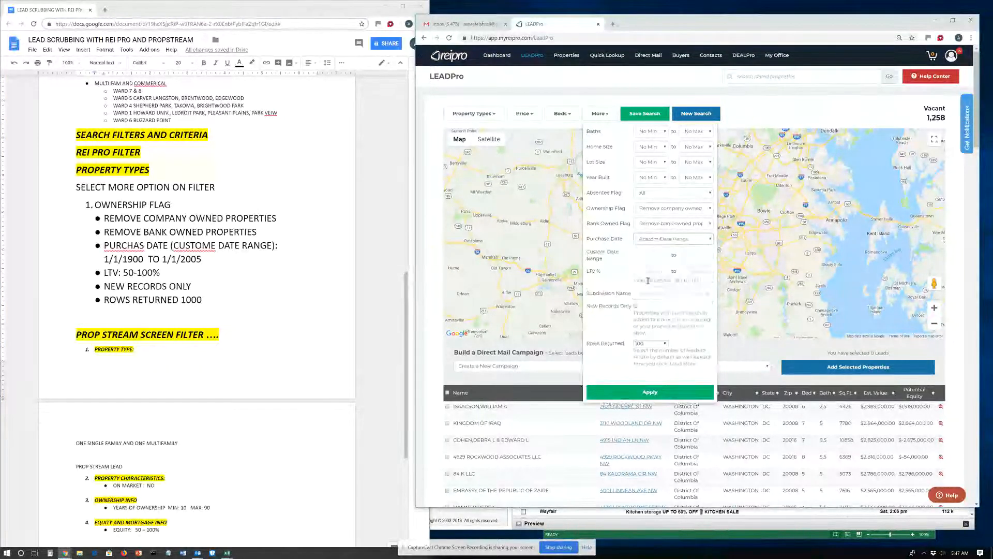
{"action": "left_click", "coordinate": [145, 245]}
{"action": "type", "text": "E"}
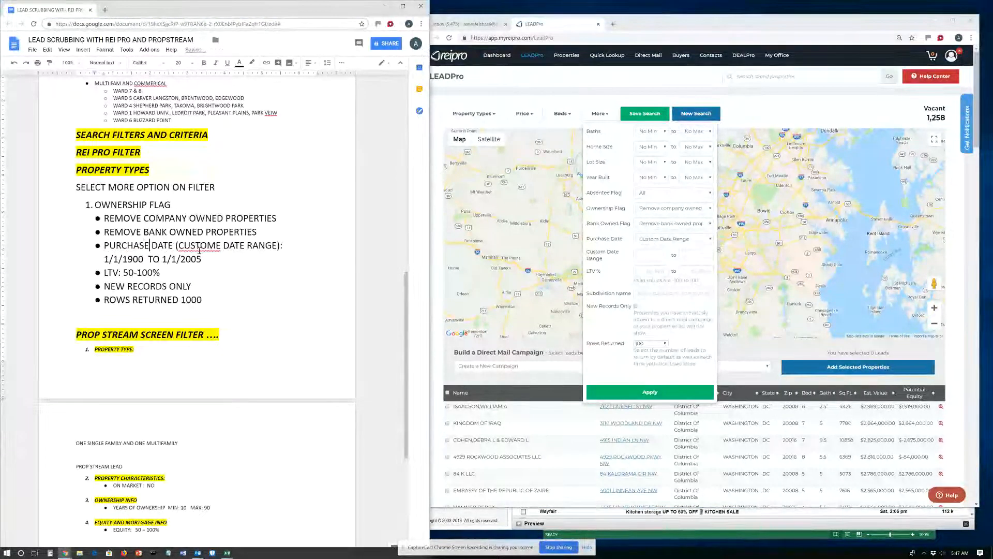
- Set the custom purchase date range from 1/01/1900 to 1/1/2005
{"action": "left_click", "coordinate": [646, 255]}
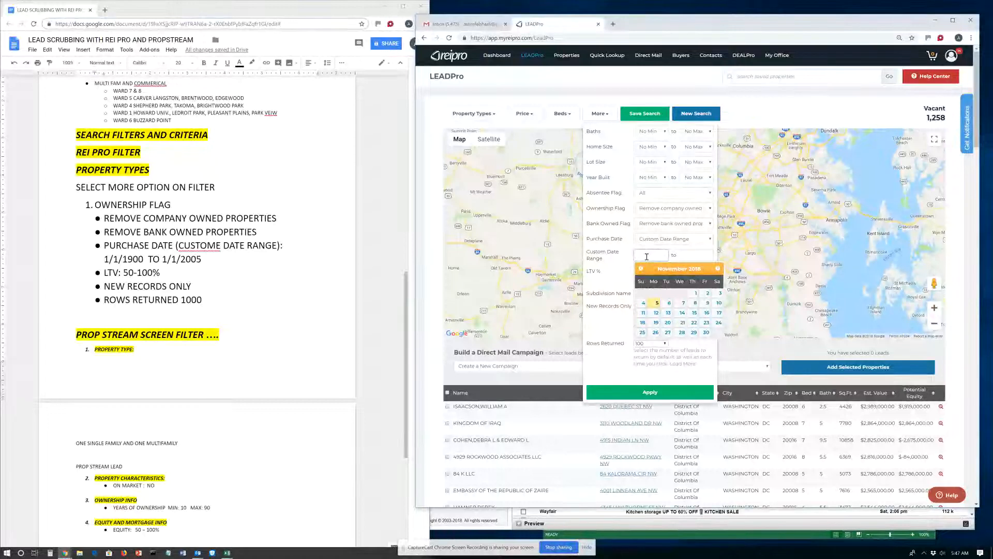
{"action": "left_click", "coordinate": [695, 294]}
{"action": "left_click", "coordinate": [643, 255]}
{"action": "key", "text": "BackSpace"}
{"action": "key", "text": "BackSpace"}
{"action": "key", "text": "BackSpace"}
{"action": "key", "text": "BackSpace"}
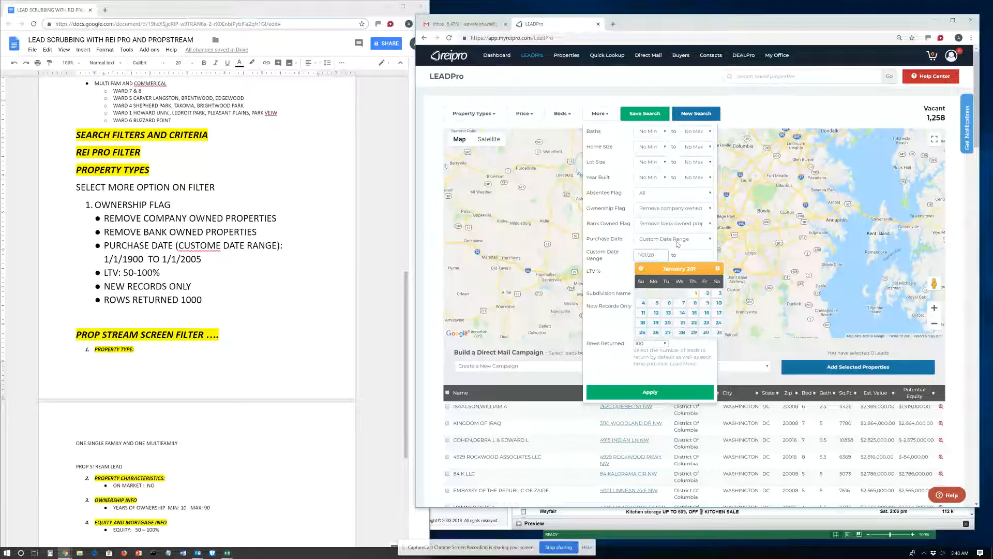
{"action": "key", "text": "BackSpace"}
{"action": "type", "text": "1900"}
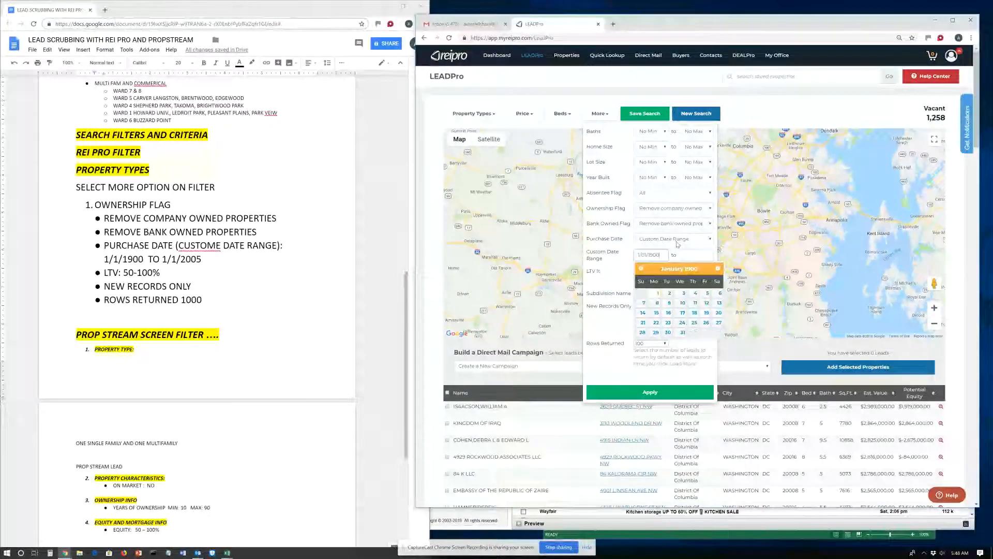
{"action": "left_click", "coordinate": [697, 255]}
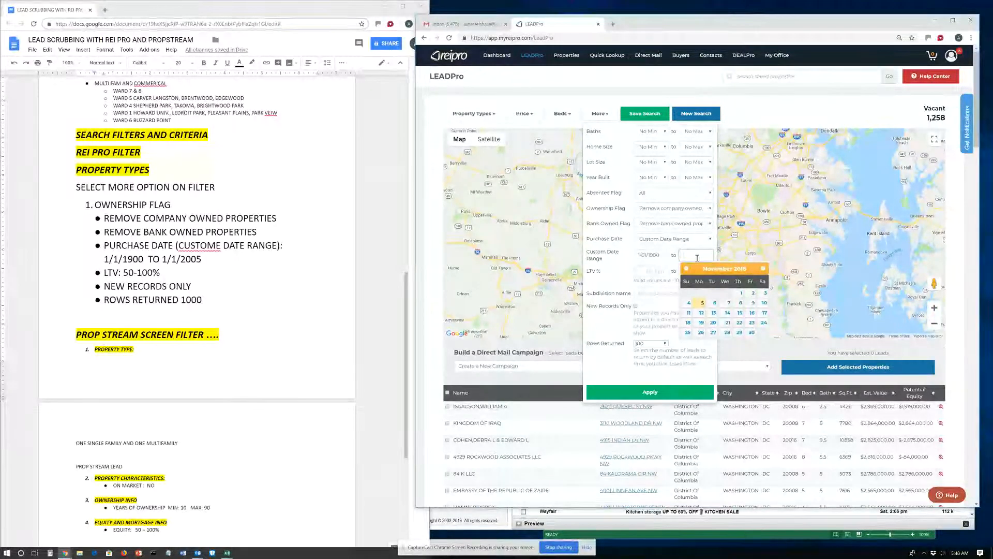
{"action": "type", "text": "1/1/2005"}
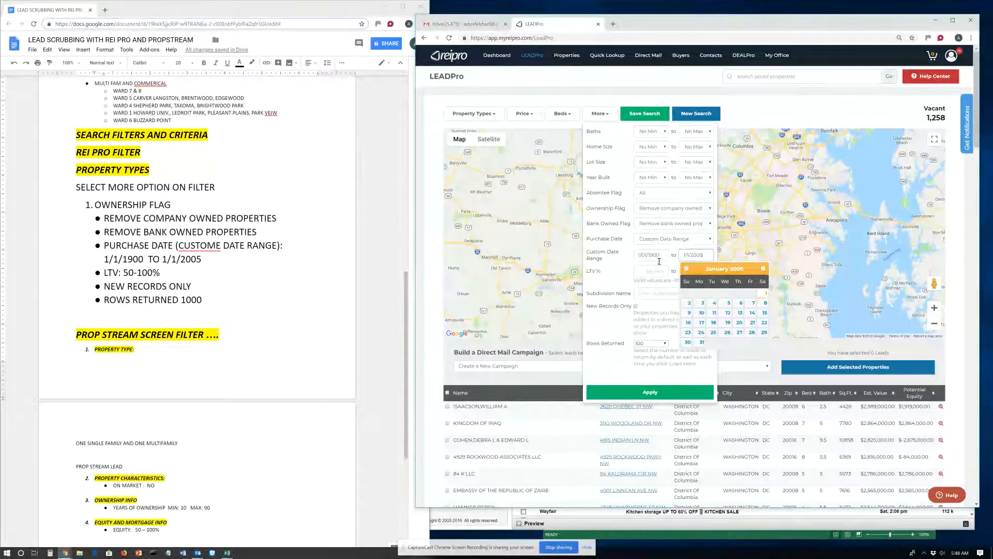
- Set the LTV % filter to a range of 50 to 100
{"action": "left_click", "coordinate": [623, 266]}
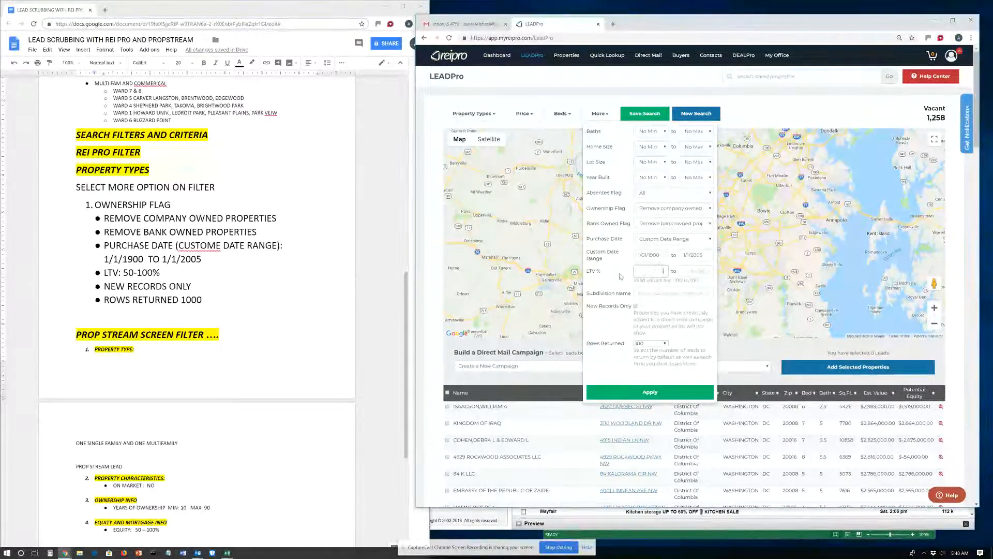
{"action": "type", "text": "50-"}
{"action": "type", "text": "100"}
- Restrict the search to new records only and set the rows returned to 1000
{"action": "scroll", "coordinate": [613, 331], "scroll_direction": "down", "scroll_amount": 1}
{"action": "left_click", "coordinate": [651, 304]}
{"action": "left_click", "coordinate": [648, 325]}
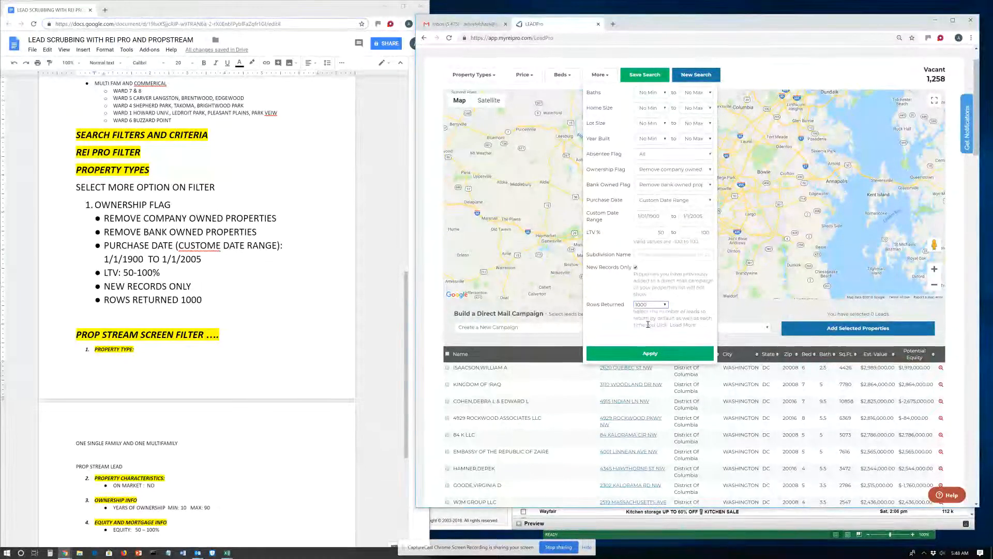
- Apply the configured filters to the vacant property search and view the resulting leads
{"action": "left_click", "coordinate": [647, 353]}
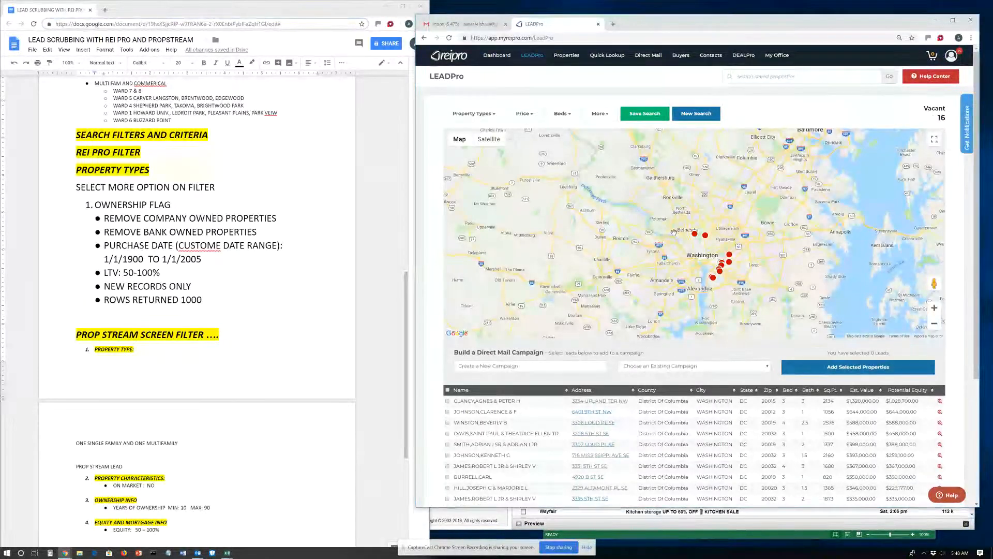
{"action": "scroll", "coordinate": [675, 231], "scroll_direction": "down", "scroll_amount": 3}
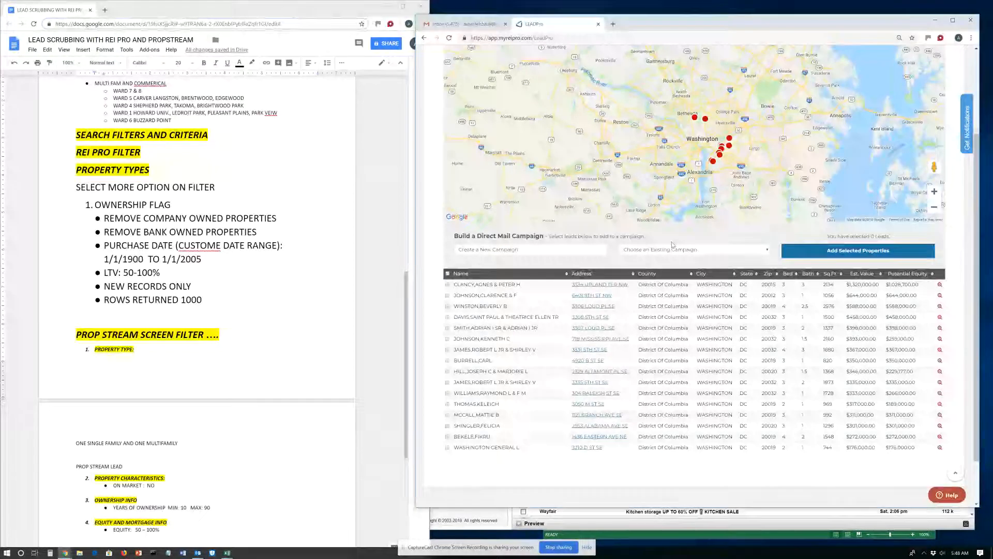
{"action": "scroll", "coordinate": [673, 244], "scroll_direction": "up", "scroll_amount": 3}
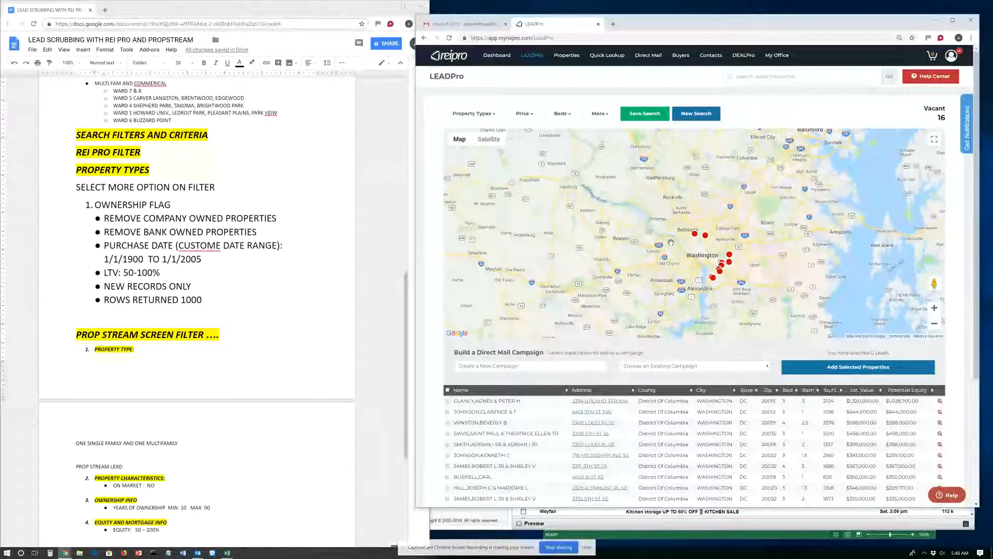
- Examine the map and the filtered lead list, including the addresses, estimated values and potential equity
{"action": "scroll", "coordinate": [670, 242], "scroll_direction": "down", "scroll_amount": 2}
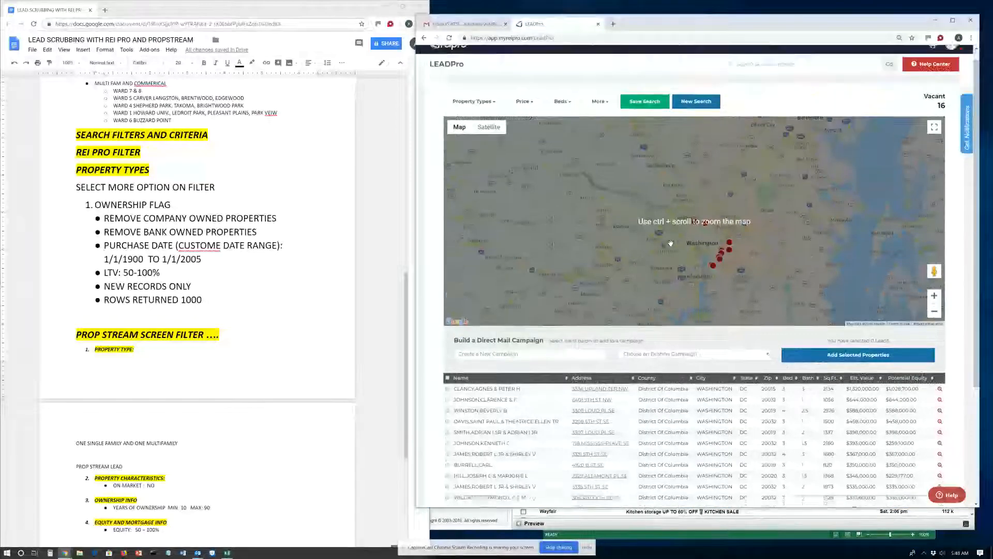
{"action": "scroll", "coordinate": [669, 245], "scroll_direction": "down", "scroll_amount": 1}
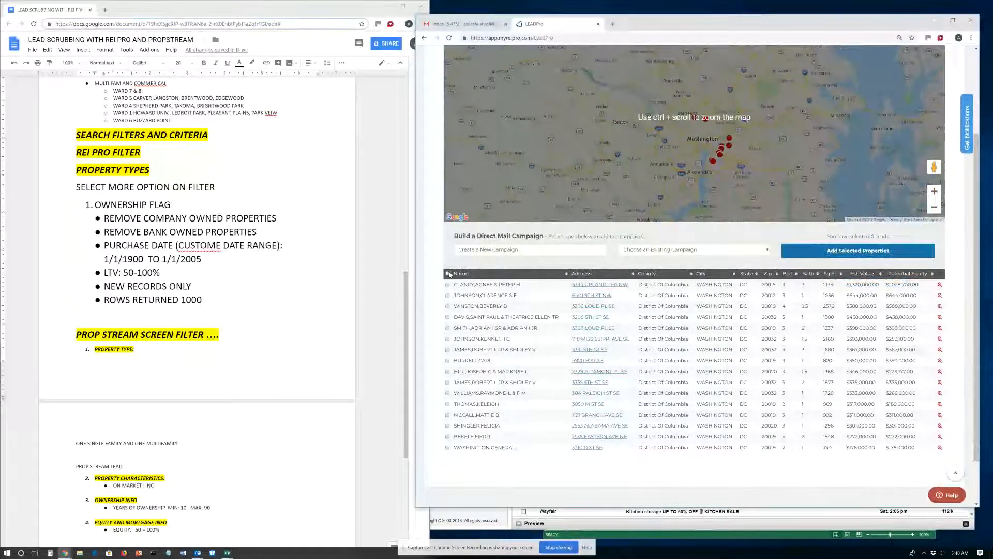
{"action": "scroll", "coordinate": [448, 279], "scroll_direction": "up", "scroll_amount": 3}
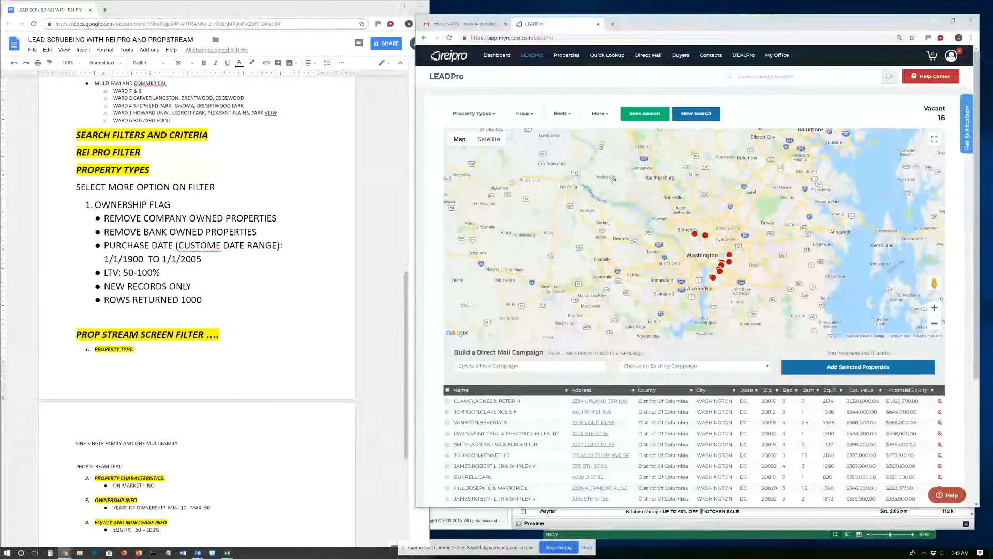
{"action": "scroll", "coordinate": [601, 204], "scroll_direction": "down", "scroll_amount": 2}
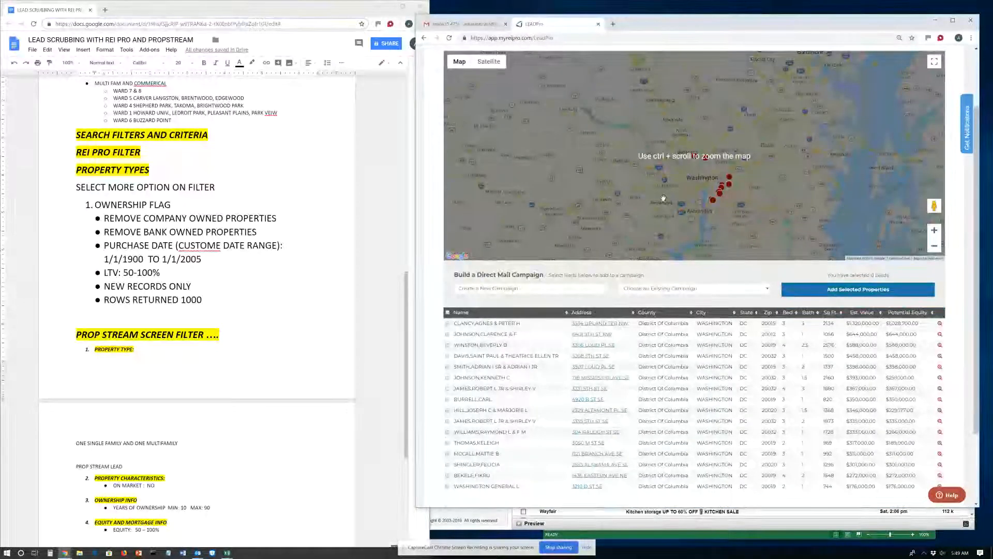
{"action": "scroll", "coordinate": [673, 189], "scroll_direction": "up", "scroll_amount": 1}
{"action": "scroll", "coordinate": [673, 189], "scroll_direction": "down", "scroll_amount": 3}
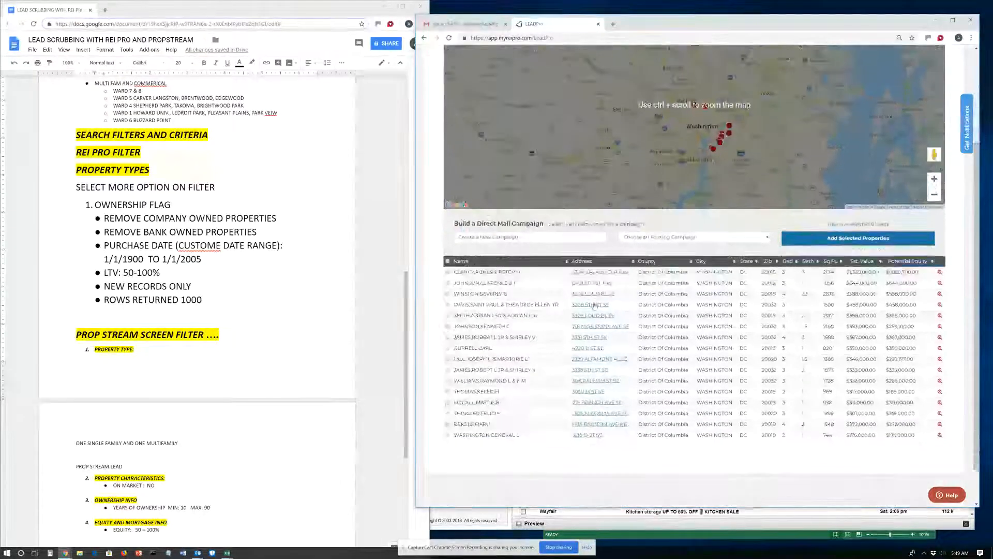
{"action": "scroll", "coordinate": [673, 189], "scroll_direction": "up", "scroll_amount": 1}
{"action": "scroll", "coordinate": [572, 364], "scroll_direction": "down", "scroll_amount": 2}
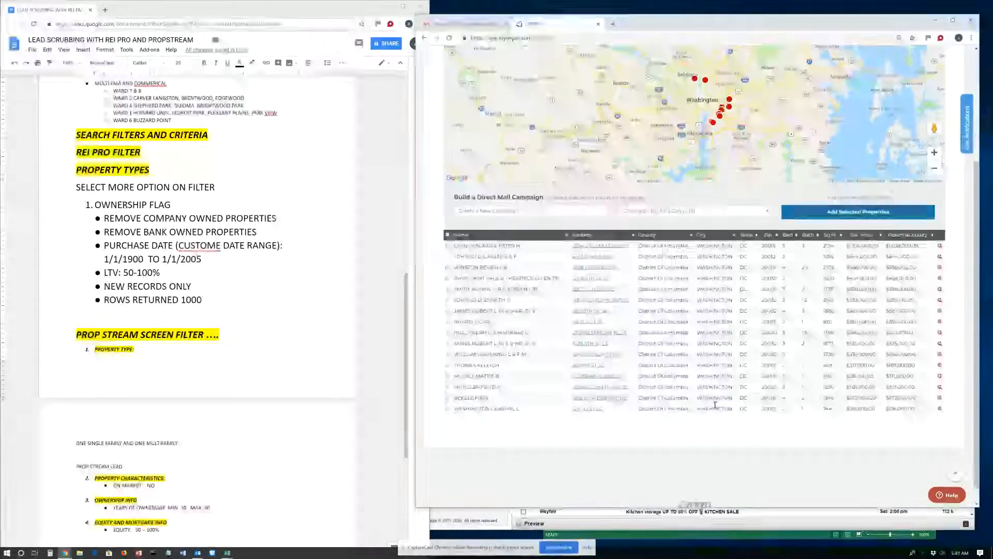
{"action": "scroll", "coordinate": [725, 336], "scroll_direction": "up", "scroll_amount": 3}
{"action": "scroll", "coordinate": [724, 336], "scroll_direction": "up", "scroll_amount": 3}
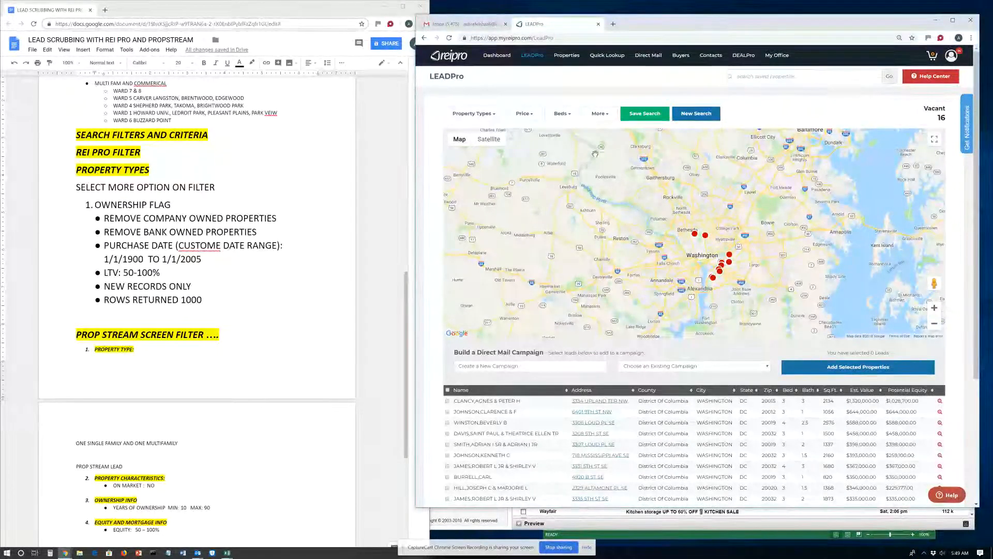
- Select all leads in the results list and try adding the selected properties without a campaign
{"action": "scroll", "coordinate": [655, 266], "scroll_direction": "down", "scroll_amount": 3}
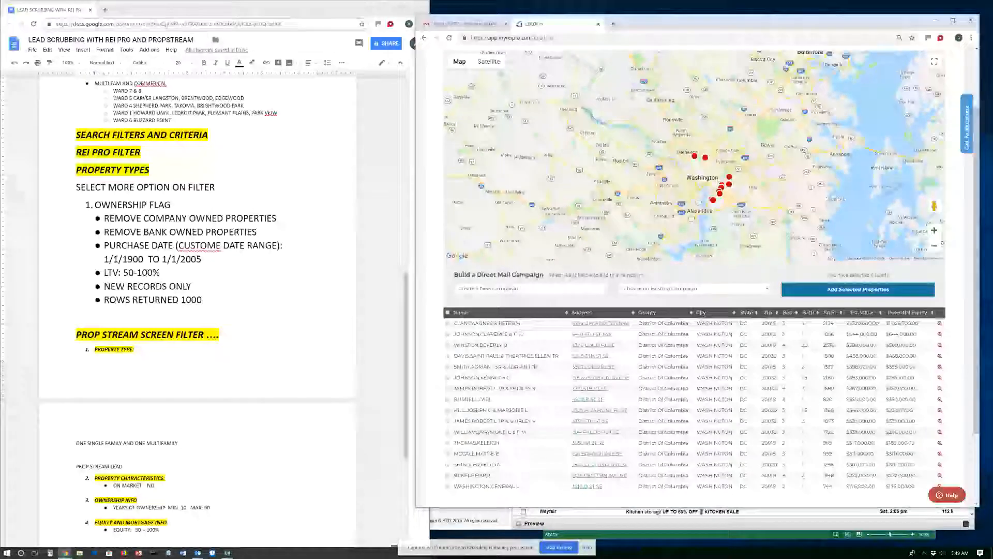
{"action": "left_click", "coordinate": [448, 313]}
{"action": "scroll", "coordinate": [499, 335], "scroll_direction": "down", "scroll_amount": 1}
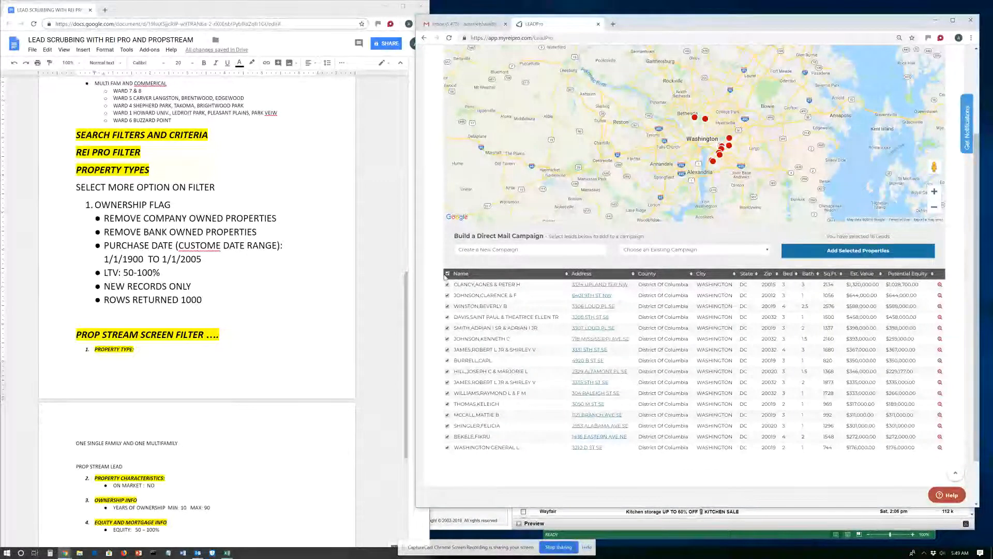
{"action": "scroll", "coordinate": [547, 304], "scroll_direction": "down", "scroll_amount": 1}
{"action": "scroll", "coordinate": [740, 309], "scroll_direction": "up", "scroll_amount": 2}
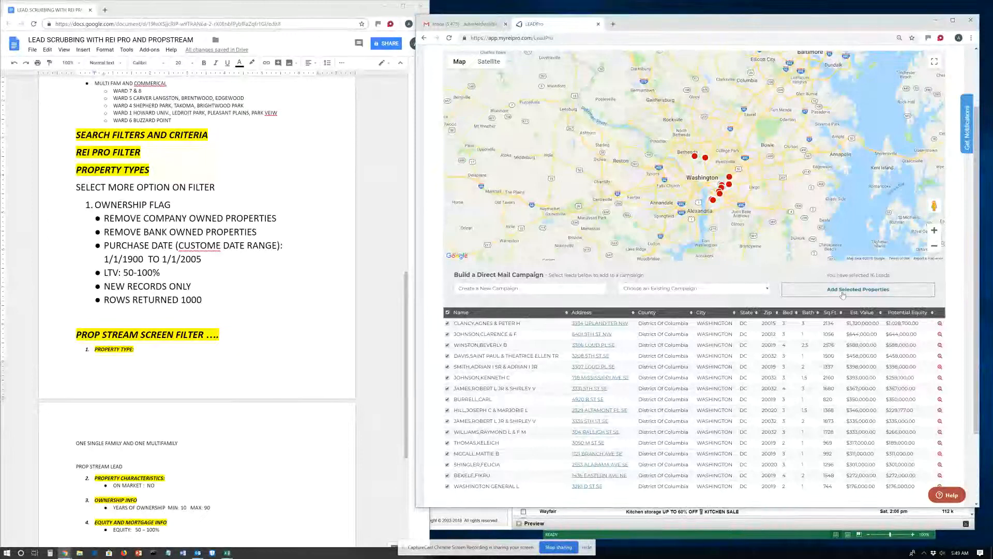
{"action": "left_click", "coordinate": [844, 293]}
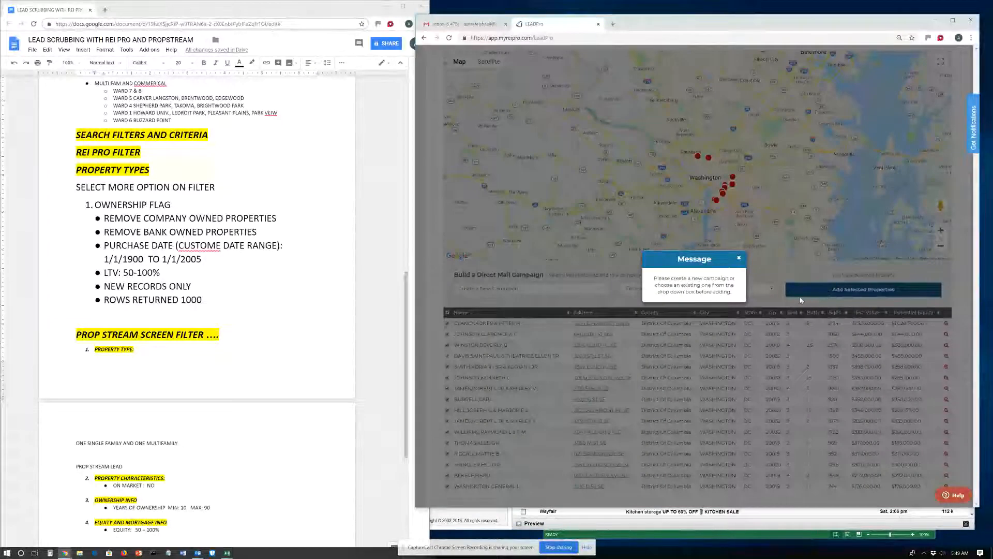
{"action": "left_click", "coordinate": [740, 258]}
- Enter "NOVEMBER DC VACANT HIGH EQUITY" as the name of a new direct mail campaign
{"action": "left_click", "coordinate": [521, 293]}
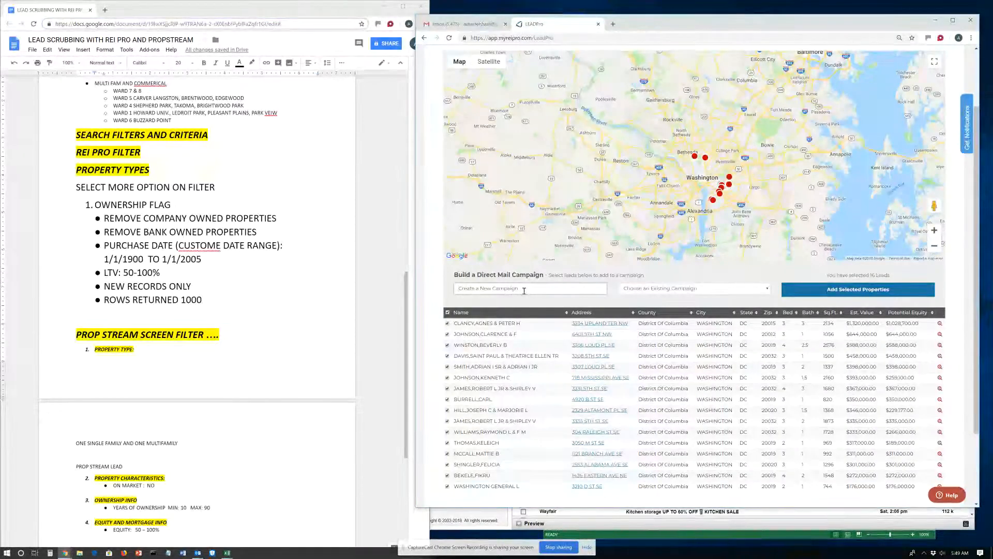
{"action": "type", "text": "NOVEMBER 1C VACANT "}
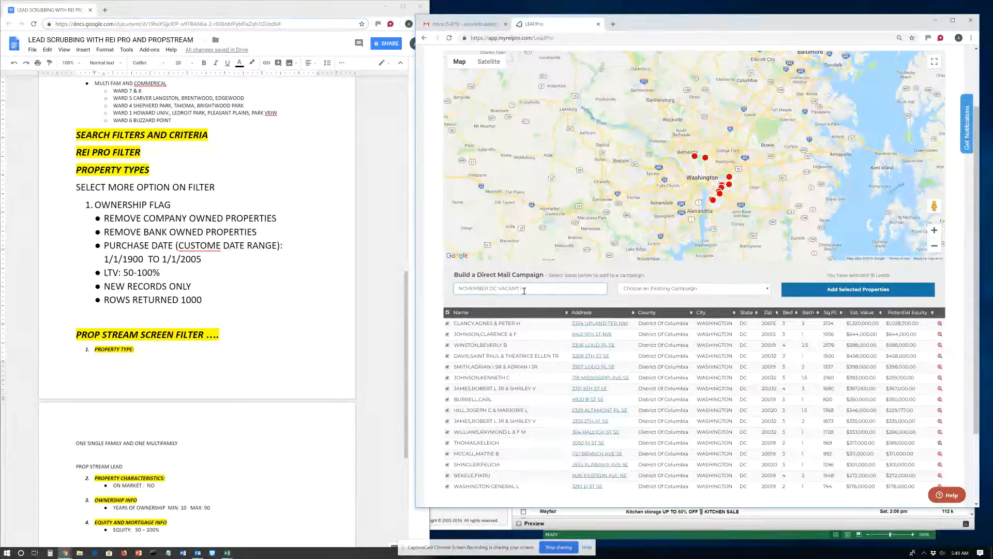
{"action": "type", "text": "HIGH EQUITY"}
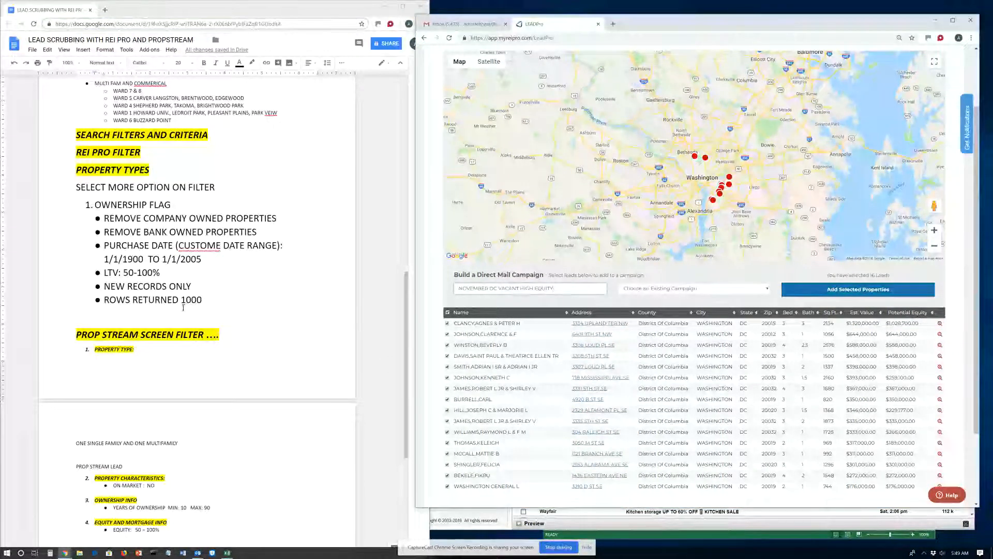
- Add the line "NAME CAMPAIGN" below the ROWS RETURNED 1000 bullet in the lead scrubbing document
{"action": "scroll", "coordinate": [135, 330], "scroll_direction": "down", "scroll_amount": 3}
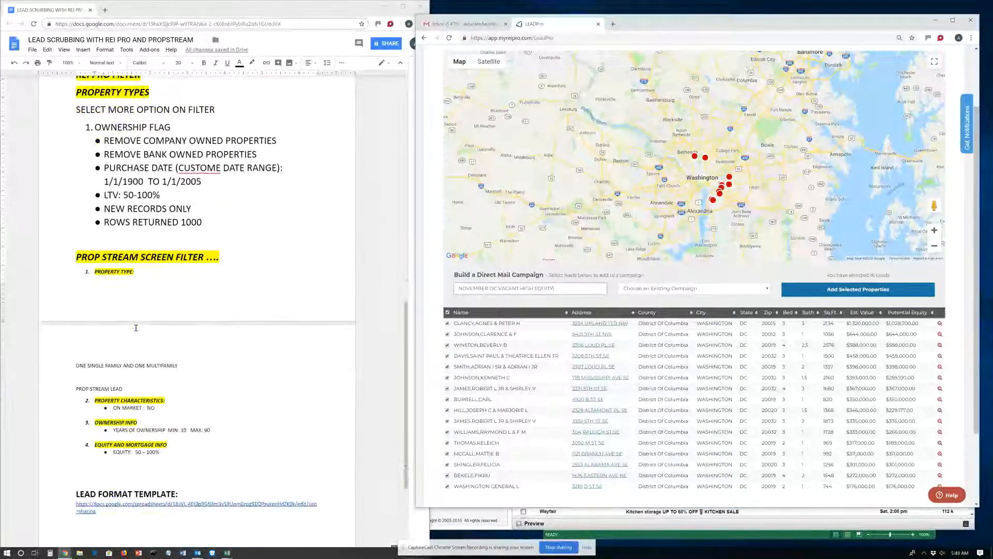
{"action": "left_click", "coordinate": [106, 242]}
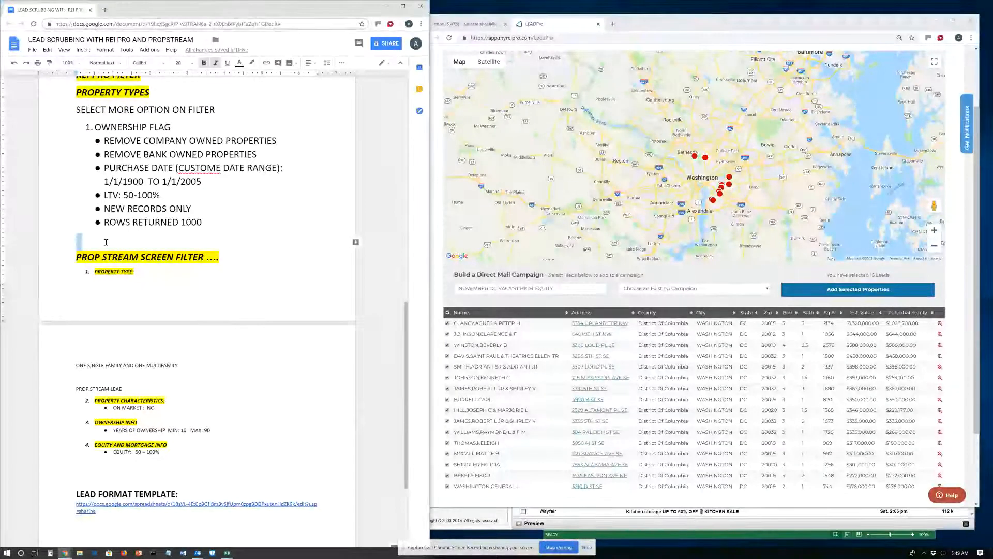
{"action": "type", "text": "NAME CA"}
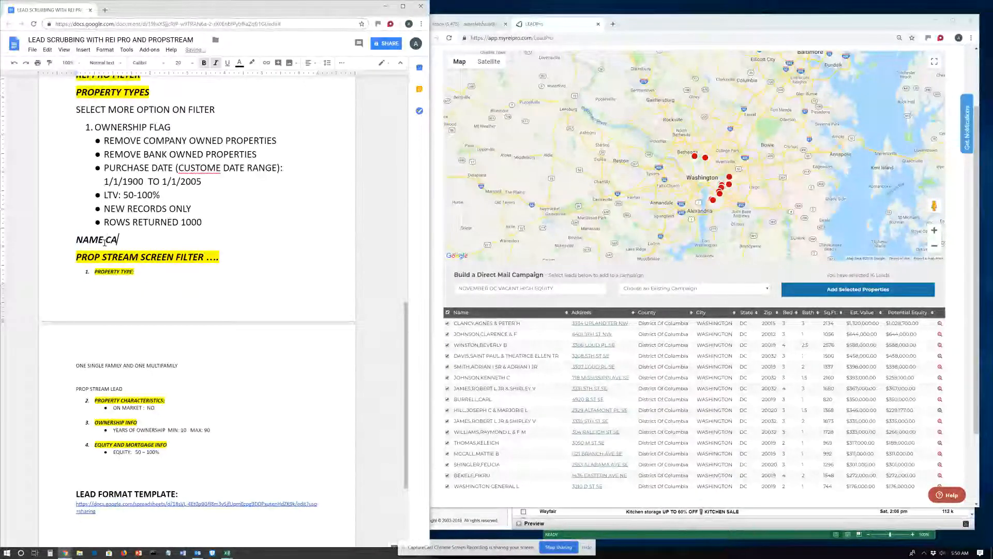
{"action": "type", "text": "MPAIGN"}
- Below NAME CAMPAIGN, add an indented "SELECT ALL PROPERTIES" line and a line reading "ADD SELECTED PROPERTIES" in quotation marks
{"action": "key", "text": "Return"}
{"action": "key", "text": "Tab"}
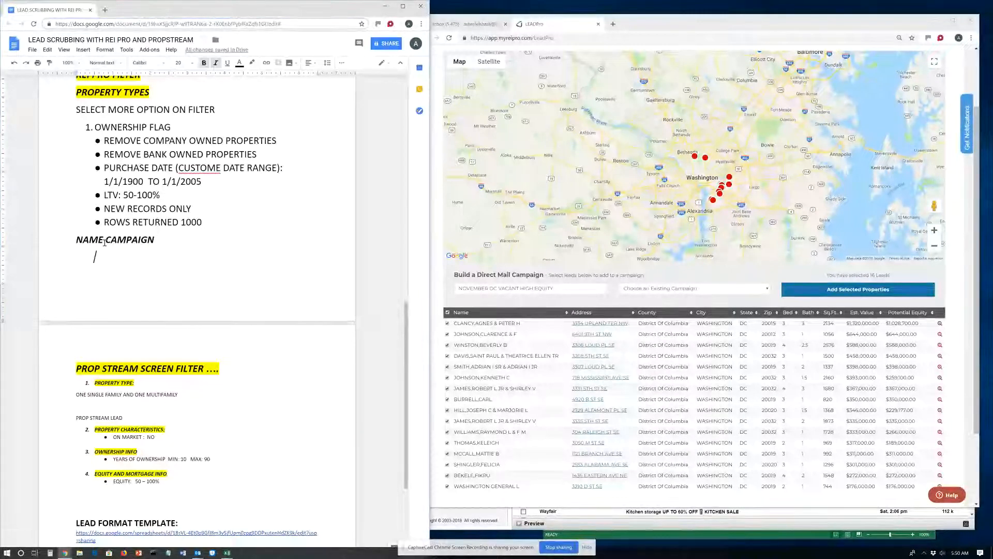
{"action": "type", "text": "D"}
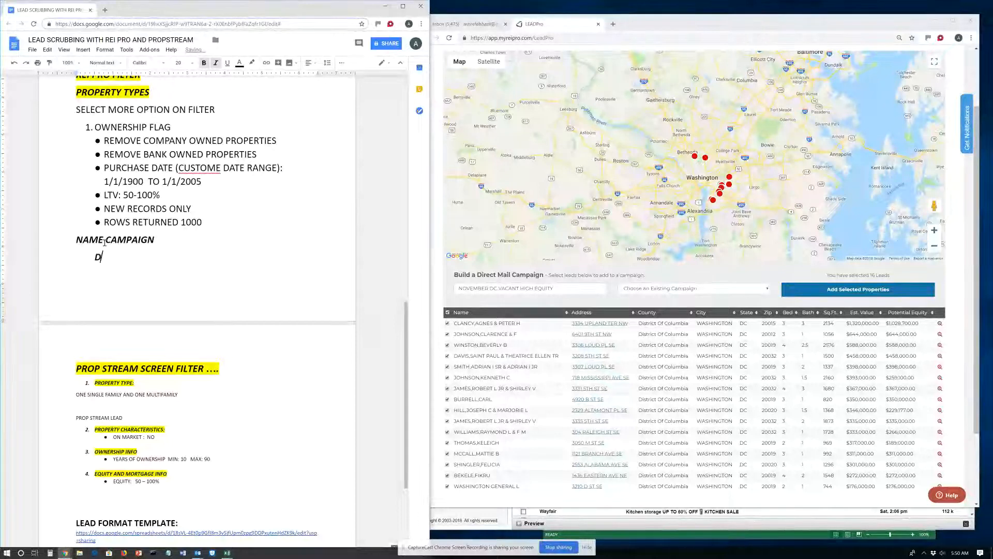
{"action": "type", "text": "ELECT ALL PROPERT"}
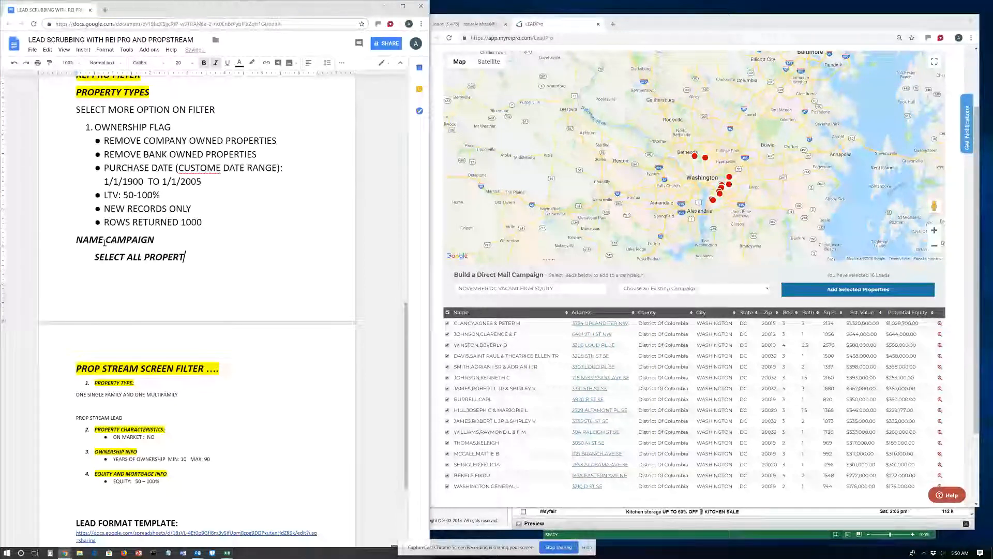
{"action": "type", "text": "IES"}
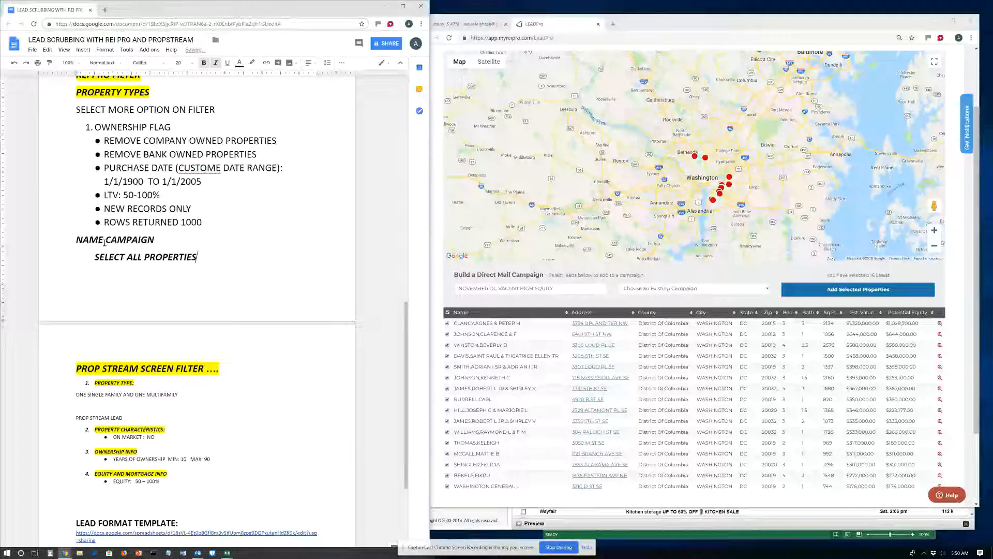
{"action": "key", "text": "Return"}
{"action": "type", "text": "\"ADD SELECTED"}
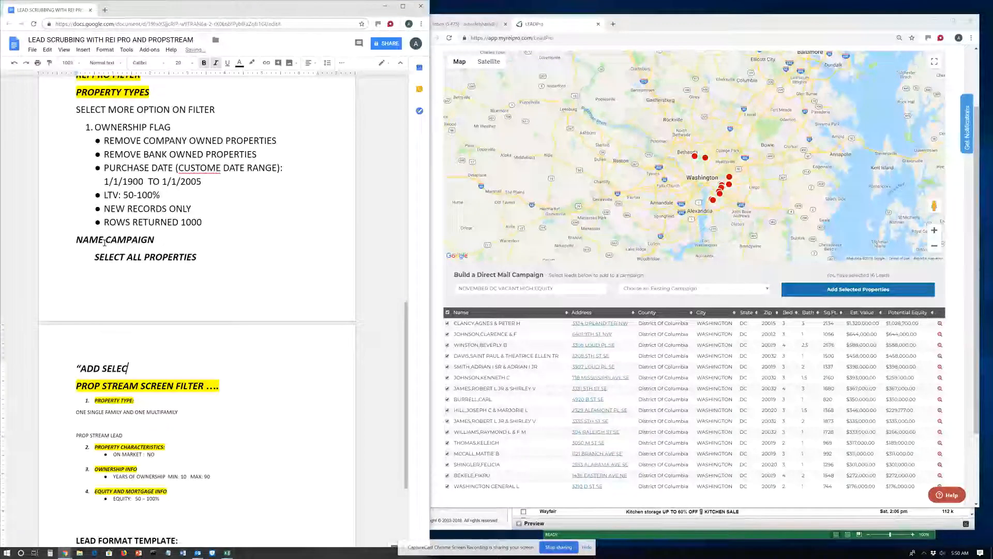
{"action": "type", "text": " PROPERTIES\""}
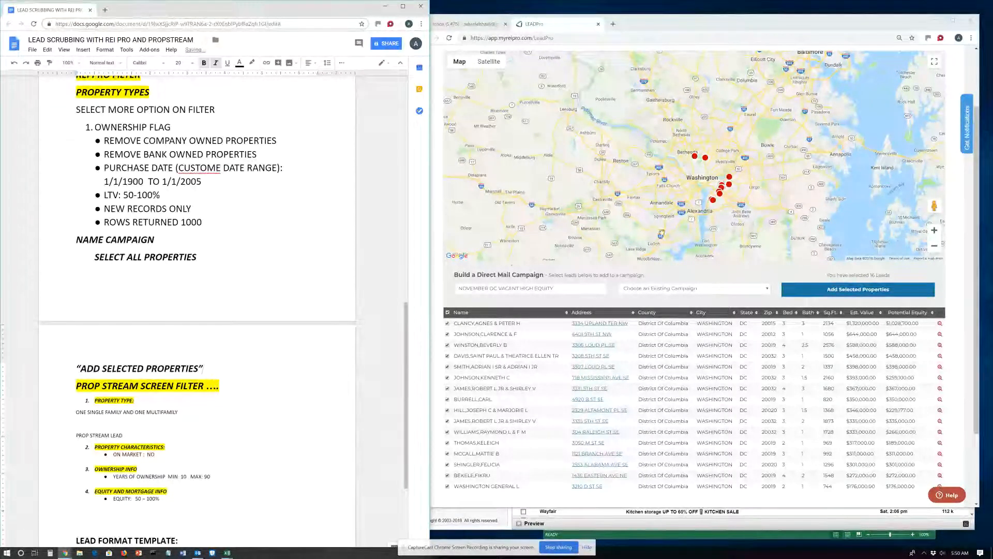
- Add the selected properties to the new campaign in REIPro and add the line "GO DIRECT MAIL" to the document
{"action": "left_click", "coordinate": [880, 291]}
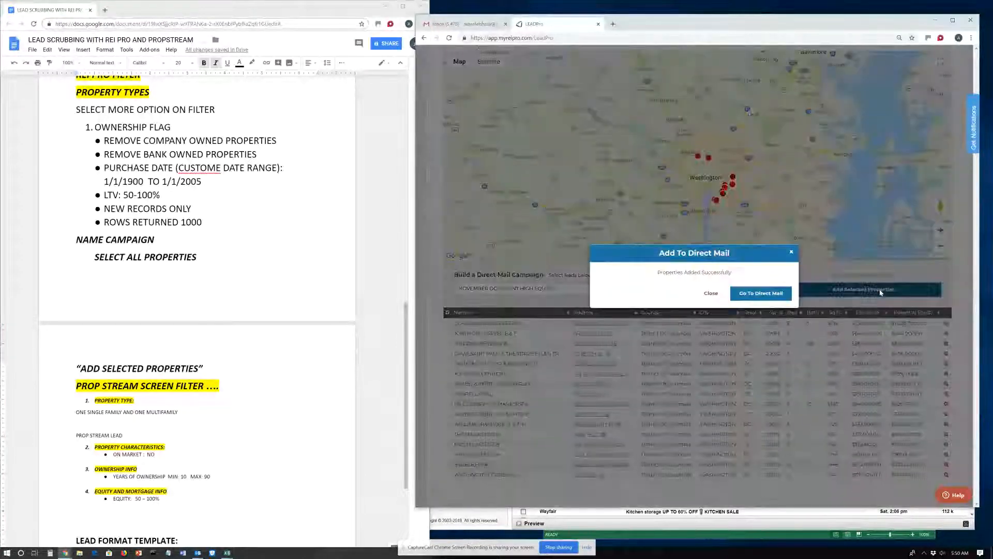
{"action": "left_click", "coordinate": [212, 366]}
{"action": "key", "text": "Return"}
{"action": "type", "text": "GO DIRECT MAI"}
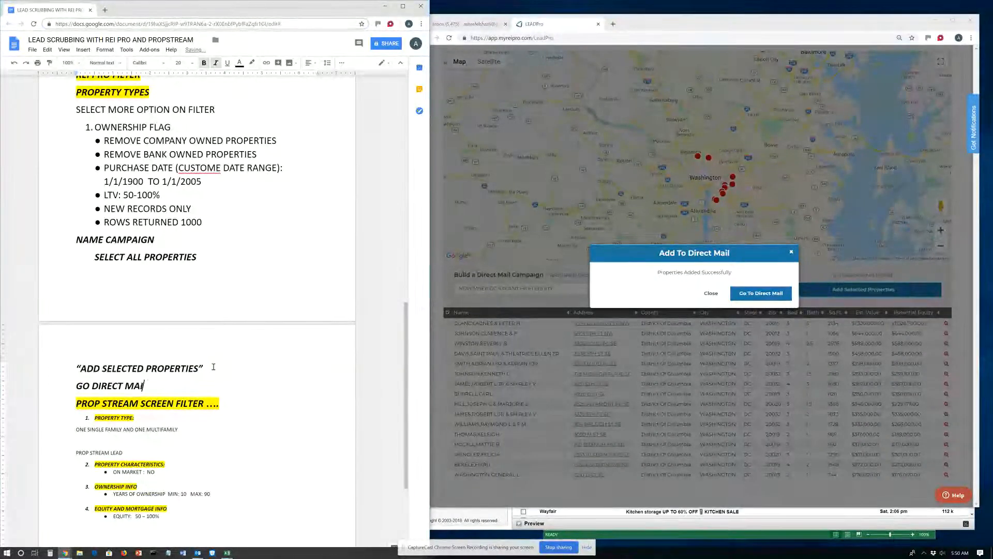
{"action": "type", "text": "L"}
- Go to Direct Mail in REIPro, export the NOVEMBER DC VACANT HIGH EQUITY campaign, and open the downloaded file in Excel
{"action": "left_click", "coordinate": [761, 293]}
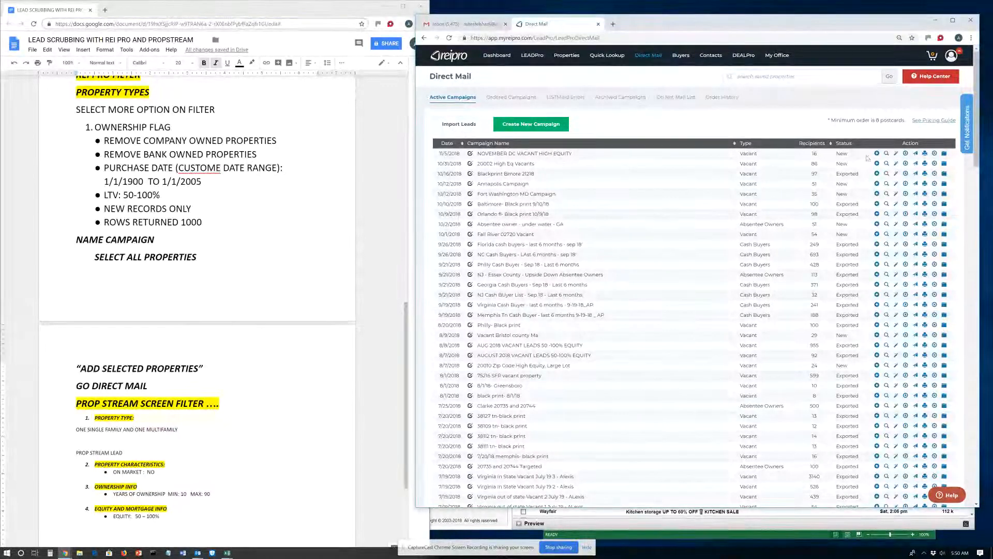
{"action": "left_click", "coordinate": [906, 153]}
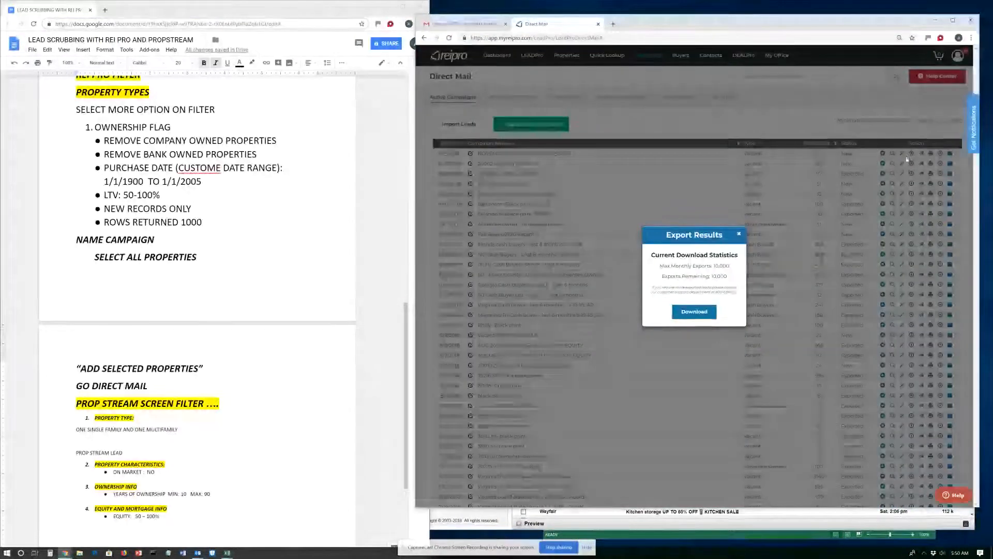
{"action": "left_click", "coordinate": [699, 312]}
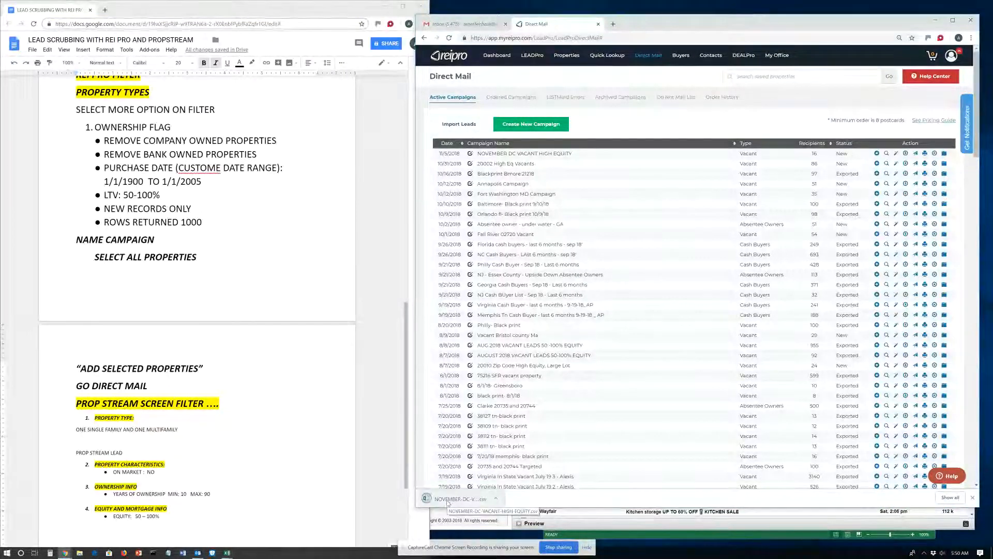
{"action": "left_click", "coordinate": [447, 500]}
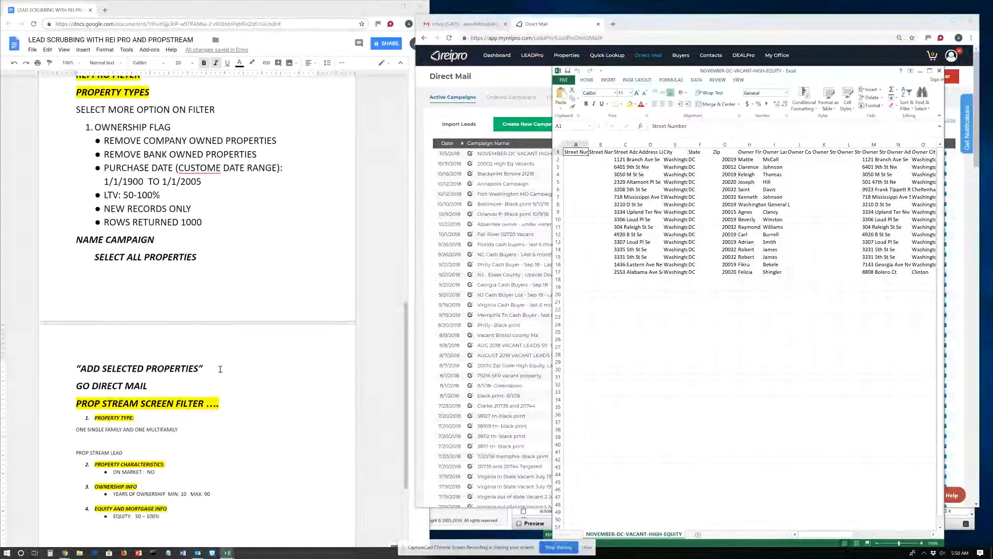
- Add the line "SELECT THE DOWNLOAD ARROW OPTION TO DOWLOAD" below GO DIRECT MAIL in the document and return to the exported spreadsheet
{"action": "left_click", "coordinate": [162, 388]}
{"action": "key", "text": "Return"}
{"action": "type", "text": "SLE"}
{"action": "type", "text": "CT THE DOWN"}
{"action": "type", "text": "LOA"}
{"action": "type", "text": "ND"}
{"action": "key", "text": "BackSpace"}
{"action": "key", "text": "BackSpace"}
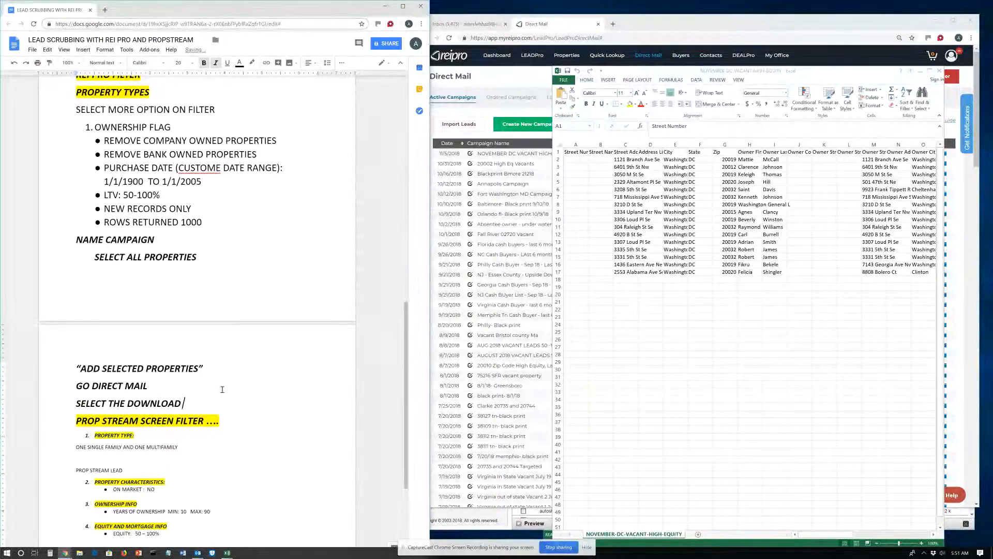
{"action": "type", "text": "ARRO"}
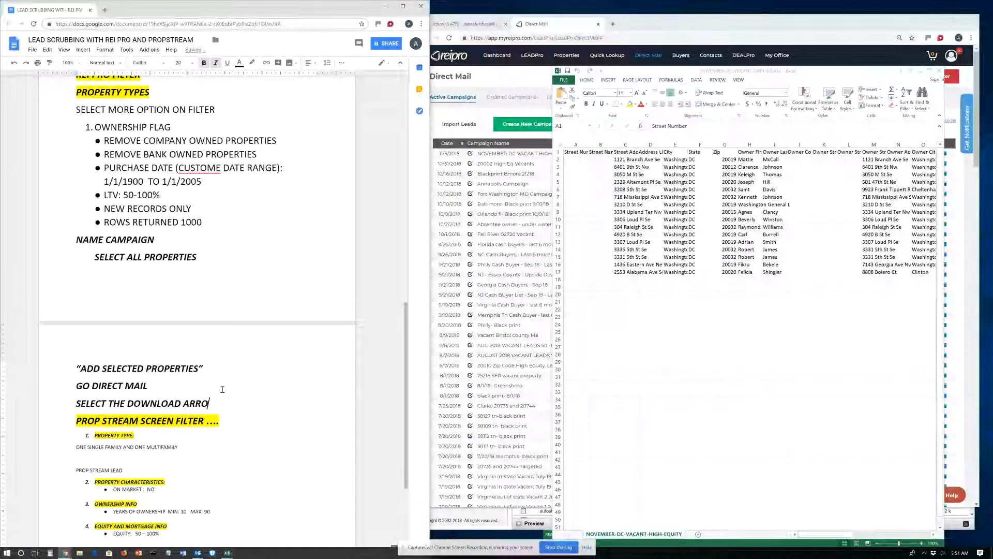
{"action": "type", "text": "W OPTION TO DOWLOND"}
{"action": "key", "text": "BackSpace"}
{"action": "key", "text": "BackSpace"}
{"action": "type", "text": "AD"}
{"action": "left_click", "coordinate": [681, 474]}
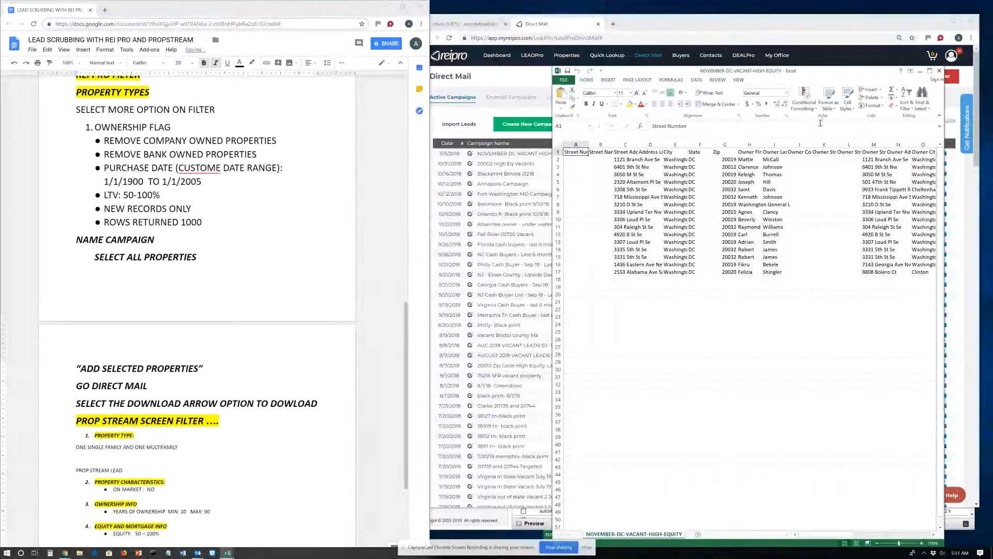
- Maximize the exported spreadsheet and autofit the PotentialEquity, EstimatedValue and LastSaleDate columns
{"action": "left_click", "coordinate": [930, 71]}
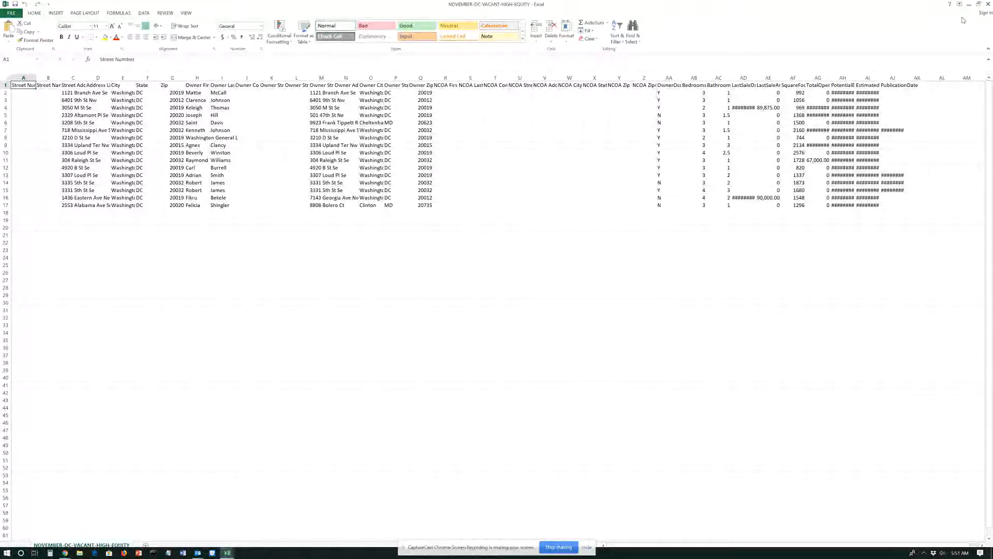
{"action": "double_click", "coordinate": [855, 78]}
{"action": "double_click", "coordinate": [893, 78]}
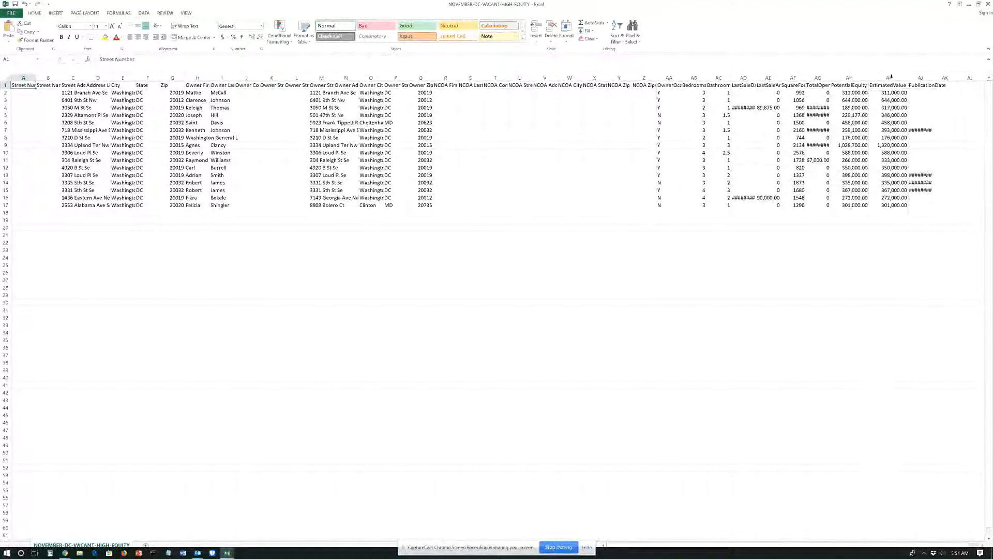
{"action": "double_click", "coordinate": [756, 78]}
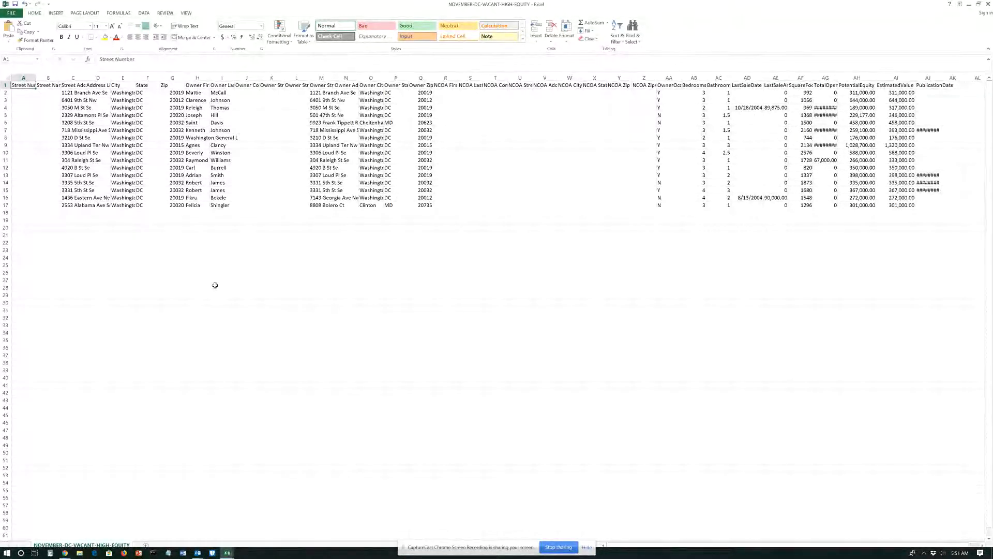
- Autofit the Street Address, City, Owner Street Address and Owner City columns in the exported spreadsheet
{"action": "double_click", "coordinate": [86, 78]}
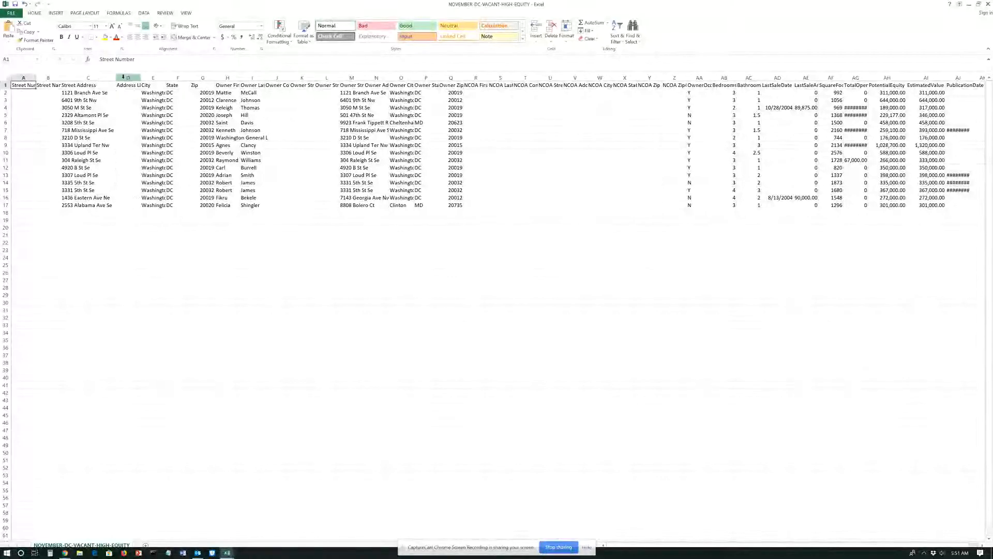
{"action": "double_click", "coordinate": [166, 77]}
{"action": "left_click", "coordinate": [184, 78]}
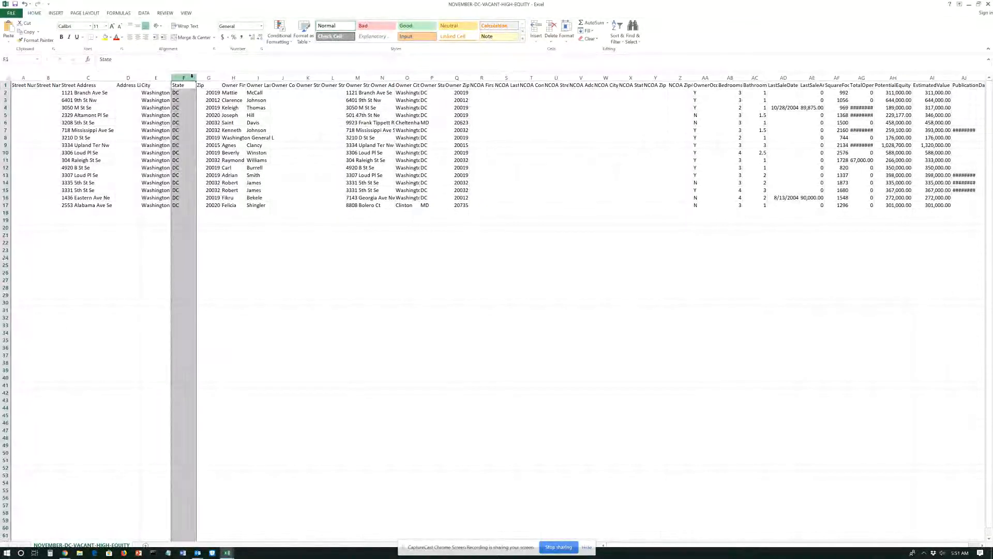
{"action": "double_click", "coordinate": [370, 78]}
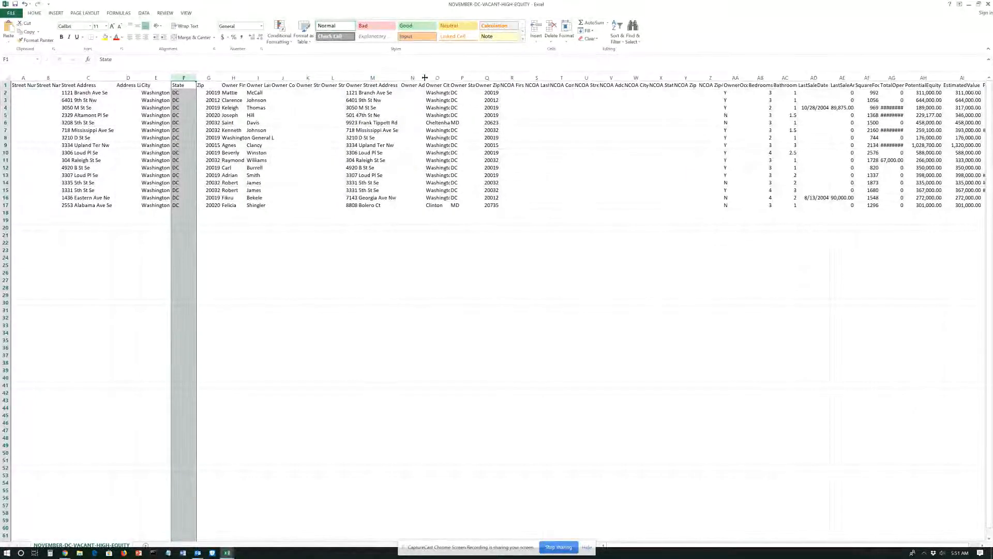
{"action": "double_click", "coordinate": [450, 77]}
{"action": "double_click", "coordinate": [507, 77]}
- Compare the property addresses in the Street Address column with the Owner Street Address column, and restore the spreadsheet to its smaller window
{"action": "left_click", "coordinate": [256, 146]}
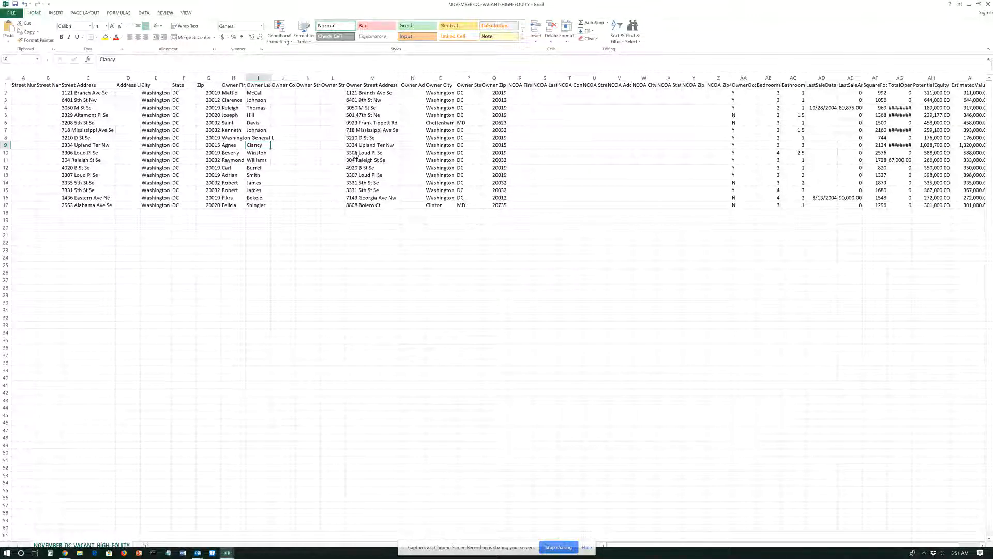
{"action": "left_click_drag", "start_coordinate": [83, 93], "coordinate": [102, 206]}
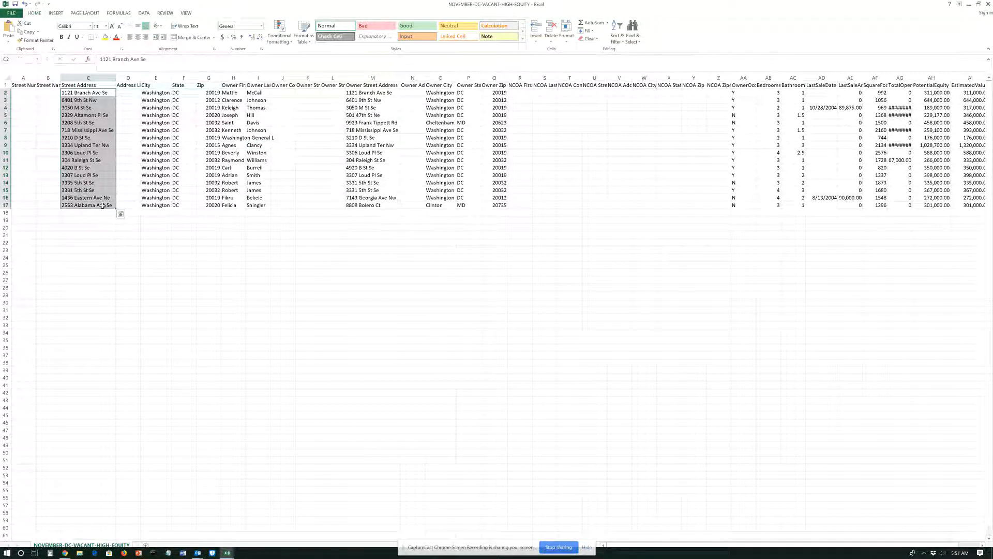
{"action": "left_click", "coordinate": [368, 205]}
{"action": "left_click", "coordinate": [360, 94]}
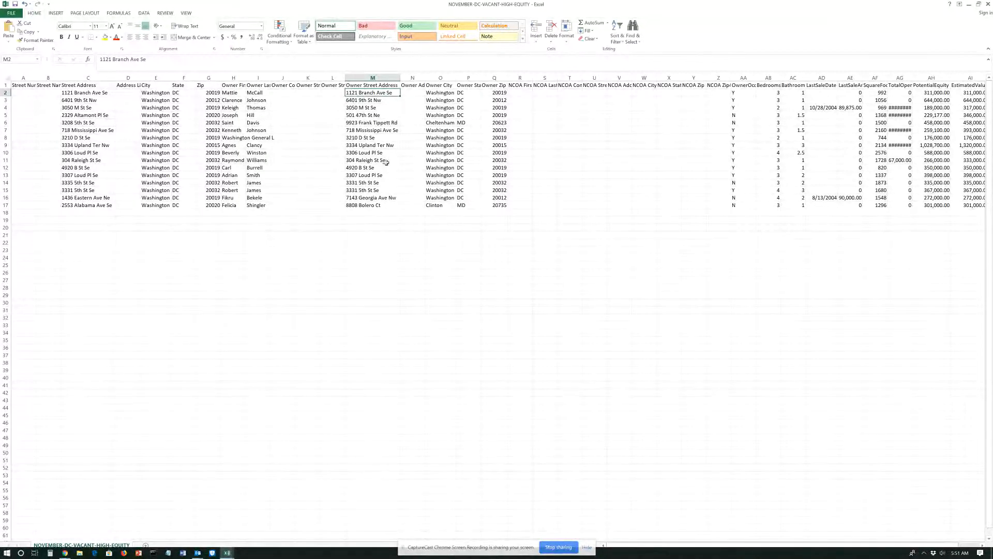
{"action": "left_click", "coordinate": [978, 4]}
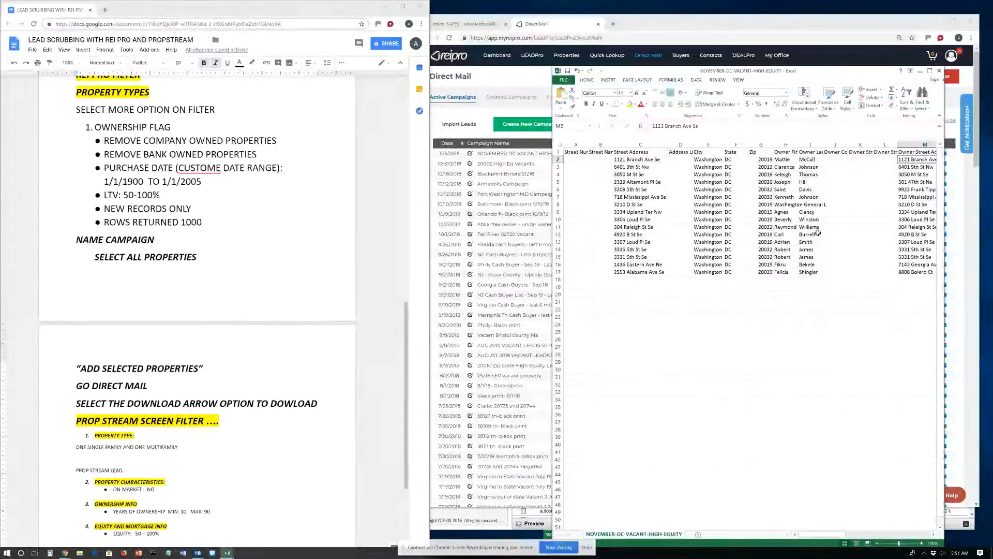
- Open the spreadsheet linked under LEAD FORMAT TEMPLATE at the end of the lead scrubbing document
{"action": "scroll", "coordinate": [731, 364], "scroll_direction": "down", "scroll_amount": 1}
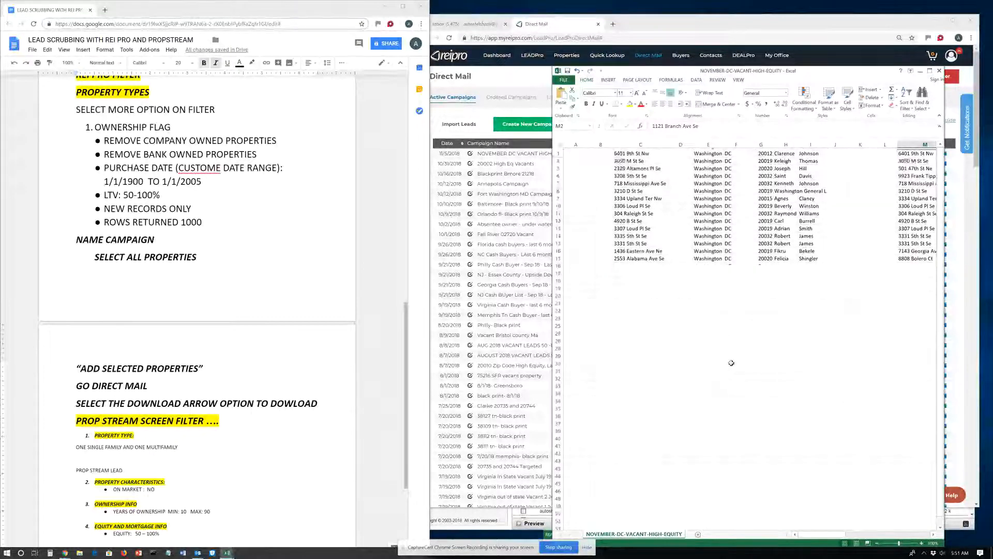
{"action": "left_click", "coordinate": [287, 300]}
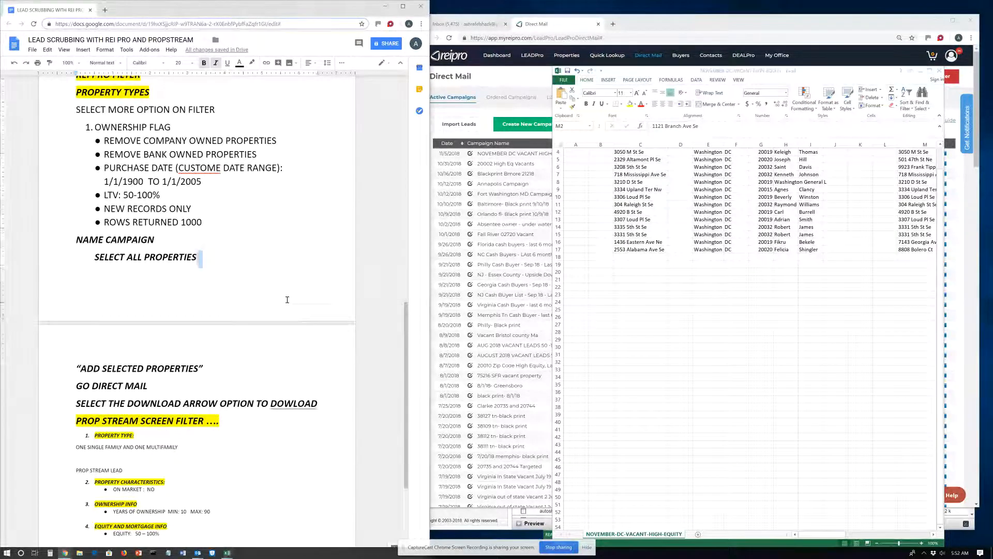
{"action": "scroll", "coordinate": [287, 299], "scroll_direction": "down", "scroll_amount": 4}
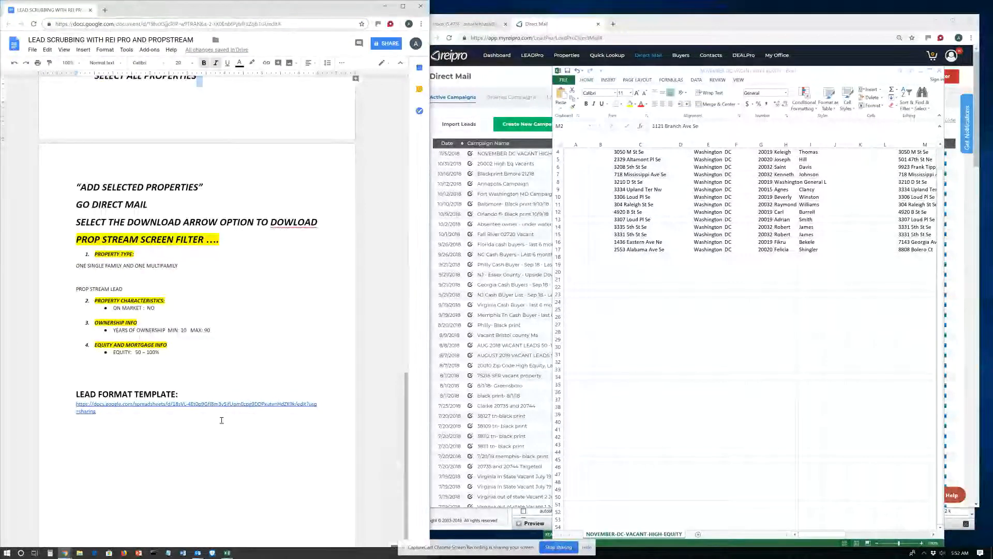
{"action": "left_click_drag", "start_coordinate": [95, 412], "coordinate": [75, 404]}
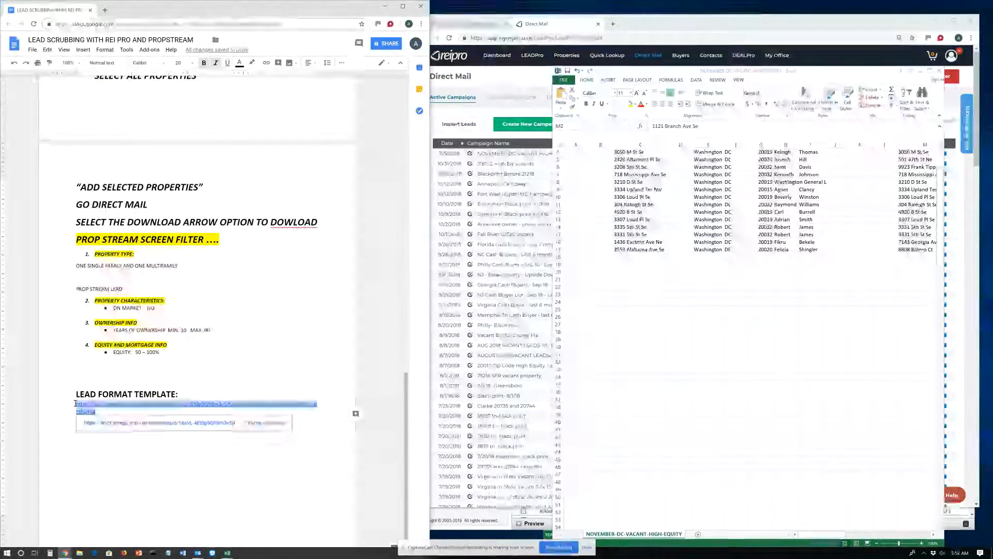
{"action": "left_click", "coordinate": [123, 423]}
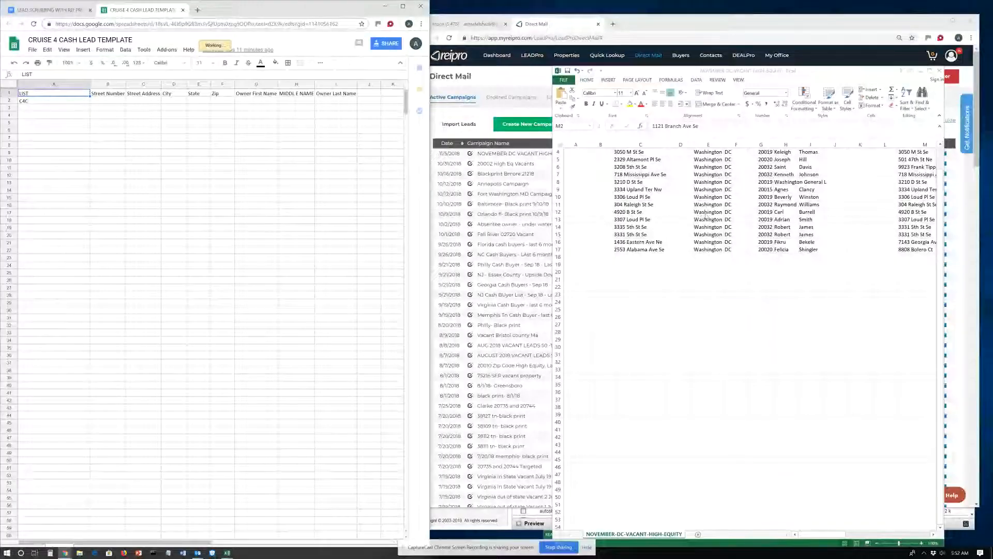
- Enter VDC below C4C in the LIST column of the lead template and return to the street addresses in the exported spreadsheet
{"action": "left_click", "coordinate": [49, 103]}
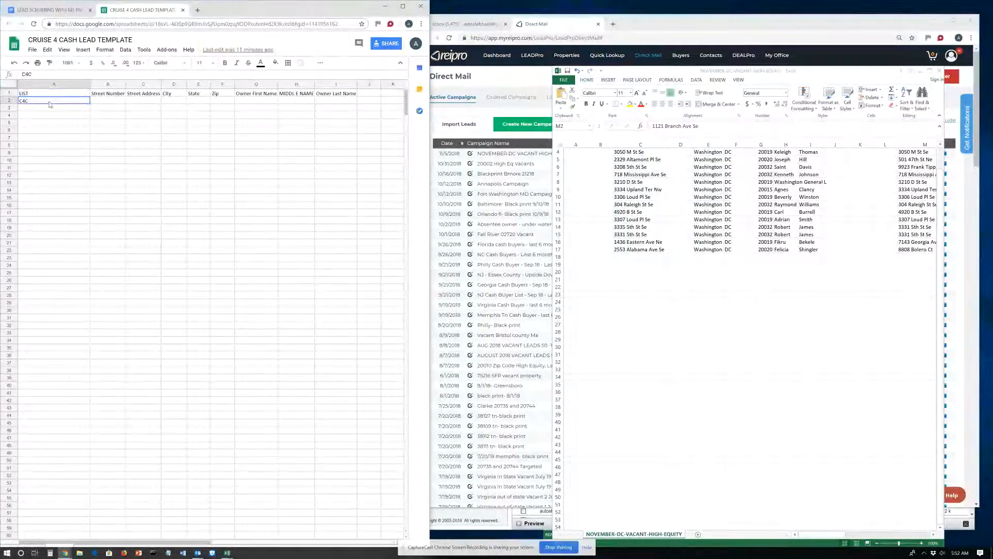
{"action": "left_click", "coordinate": [52, 108]}
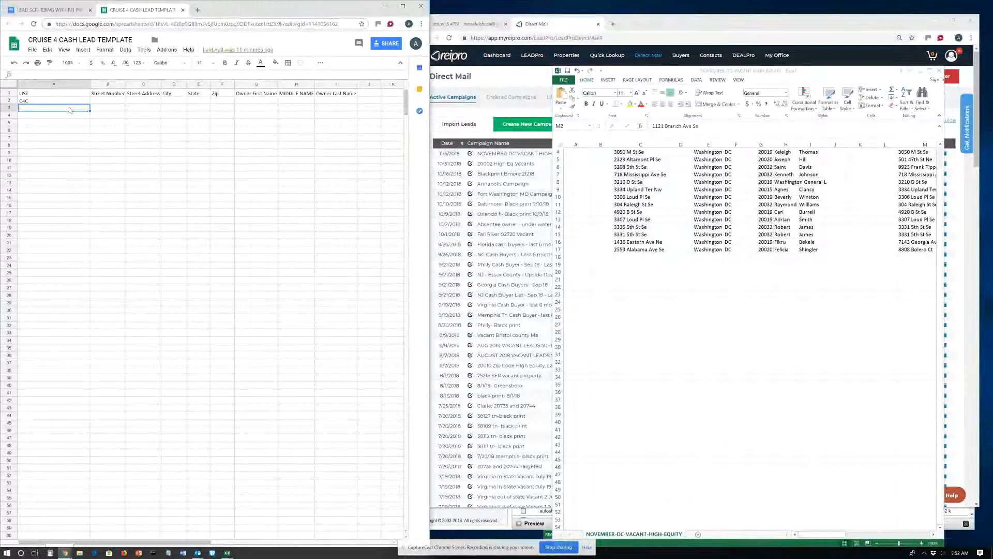
{"action": "type", "text": "V"}
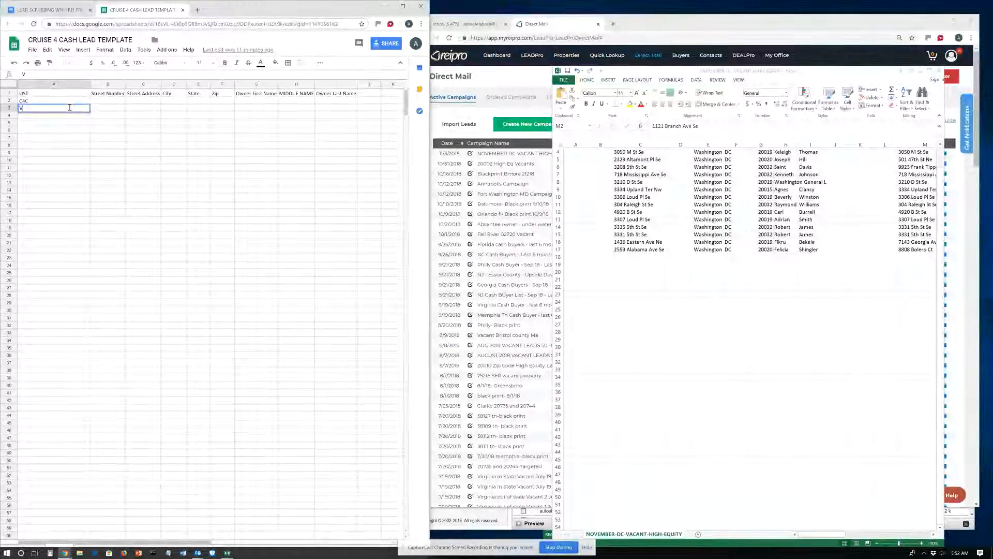
{"action": "type", "text": "DC"}
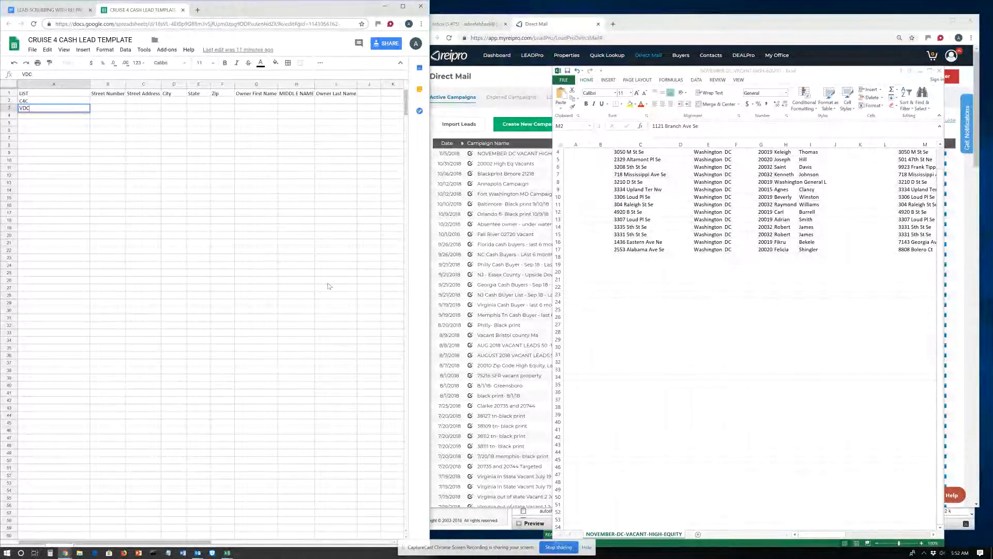
{"action": "left_click", "coordinate": [659, 302]}
{"action": "scroll", "coordinate": [670, 287], "scroll_direction": "up", "scroll_amount": 1}
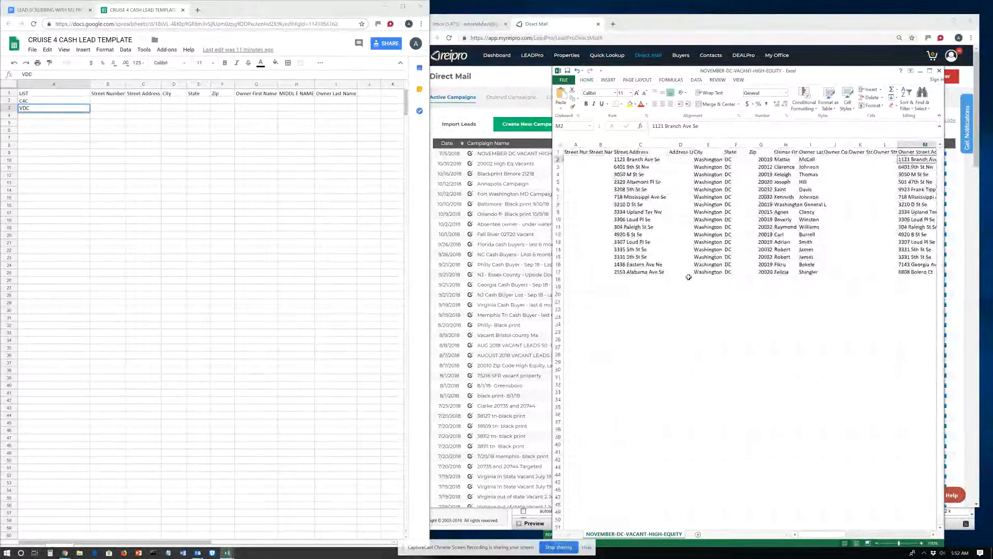
{"action": "left_click", "coordinate": [639, 211]}
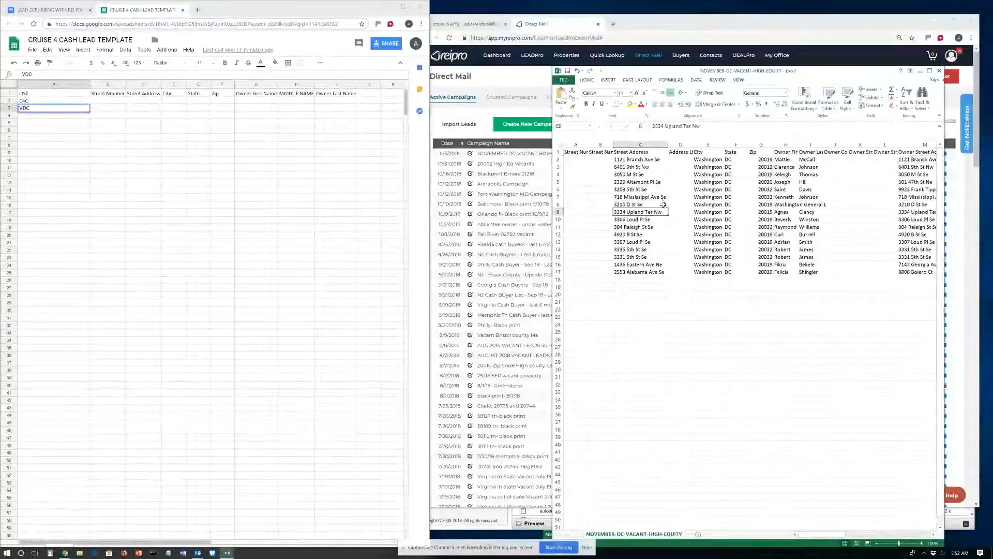
- Delete the Street Number column from the lead template
{"action": "left_click", "coordinate": [107, 103]}
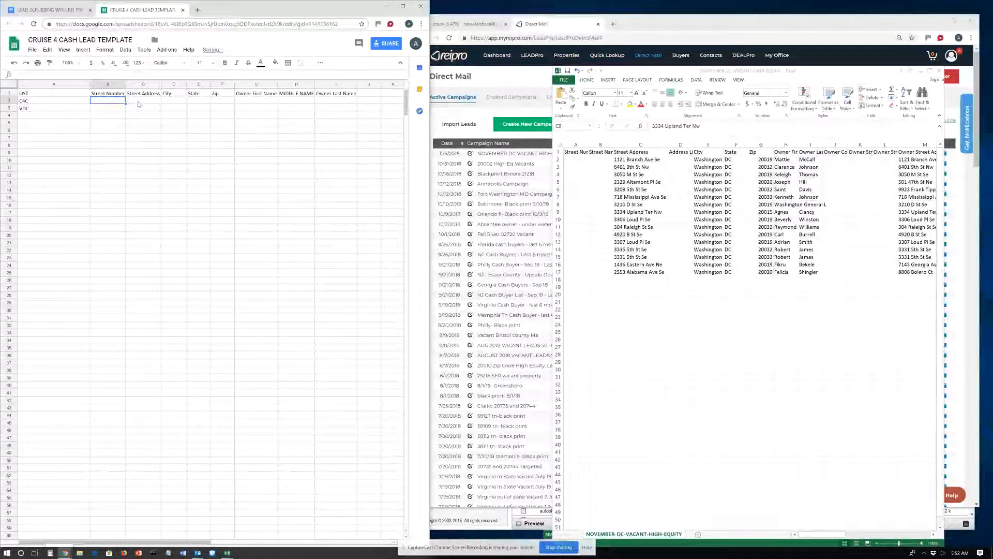
{"action": "left_click", "coordinate": [114, 84]}
{"action": "right_click", "coordinate": [116, 85]}
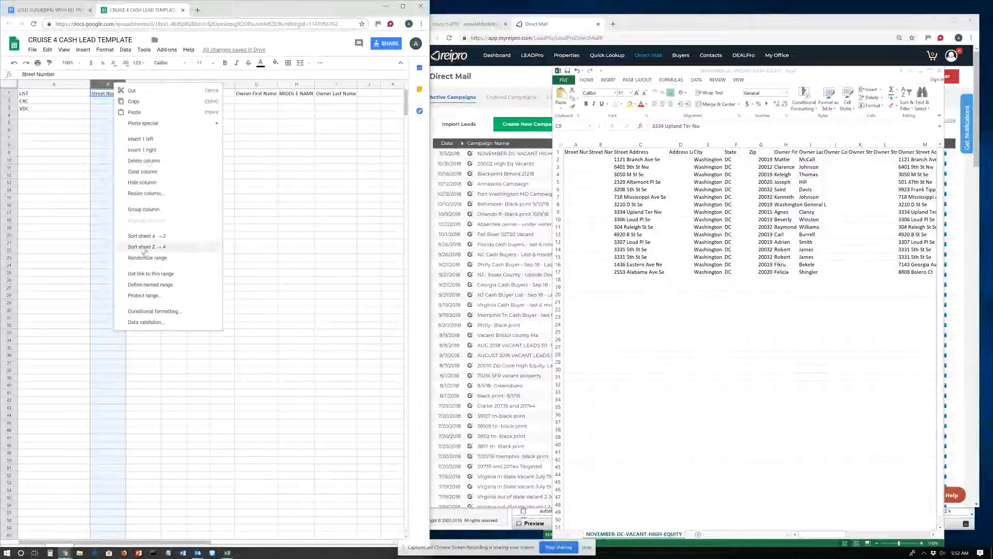
{"action": "left_click", "coordinate": [105, 125]}
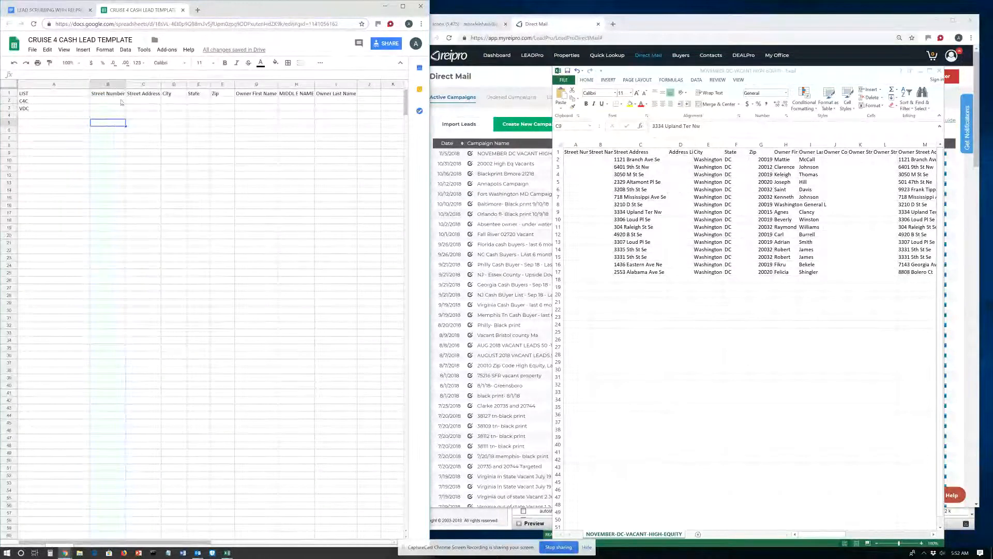
{"action": "left_click", "coordinate": [117, 85]}
{"action": "right_click", "coordinate": [117, 85]}
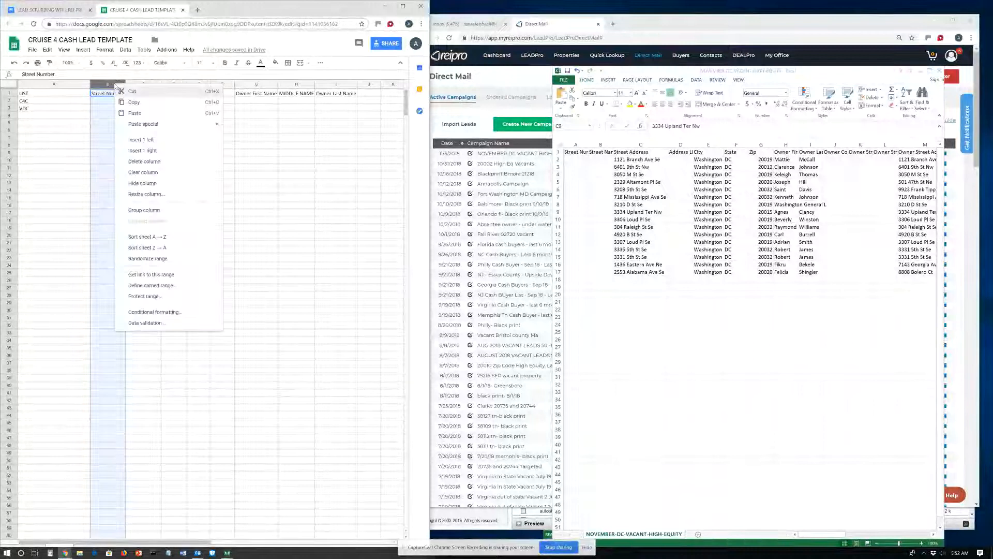
{"action": "left_click", "coordinate": [144, 162]}
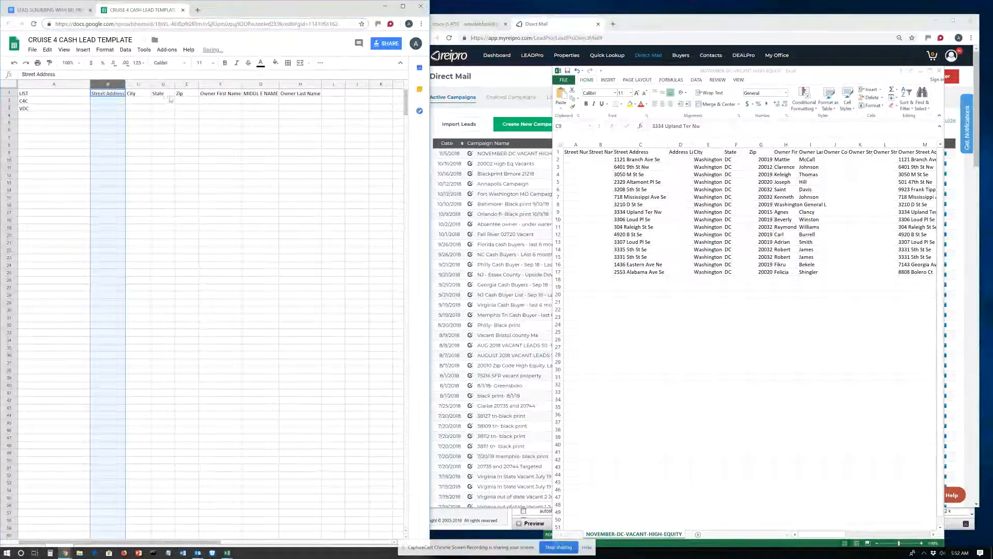
- Add a MAILING ADDRESS header after Owner Last Name in the lead template and widen its column to fit the text
{"action": "left_click", "coordinate": [212, 103]}
{"action": "left_click", "coordinate": [254, 103]}
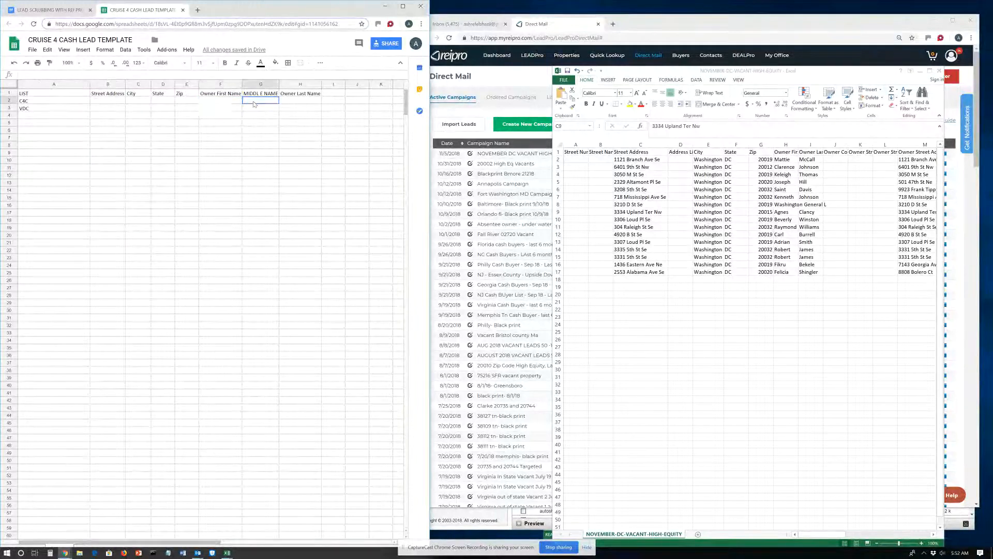
{"action": "left_click", "coordinate": [296, 102]}
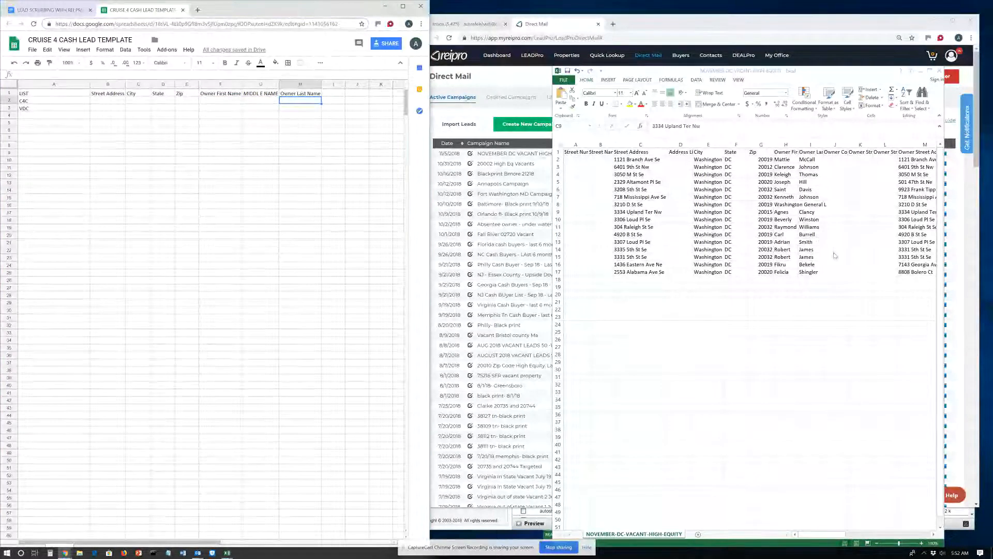
{"action": "left_click", "coordinate": [878, 205]}
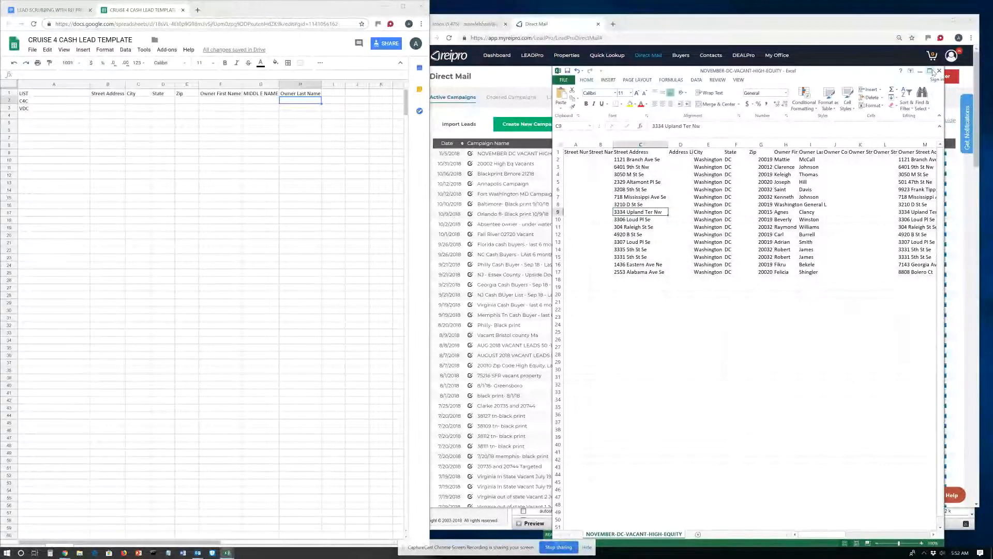
{"action": "left_click", "coordinate": [333, 93]}
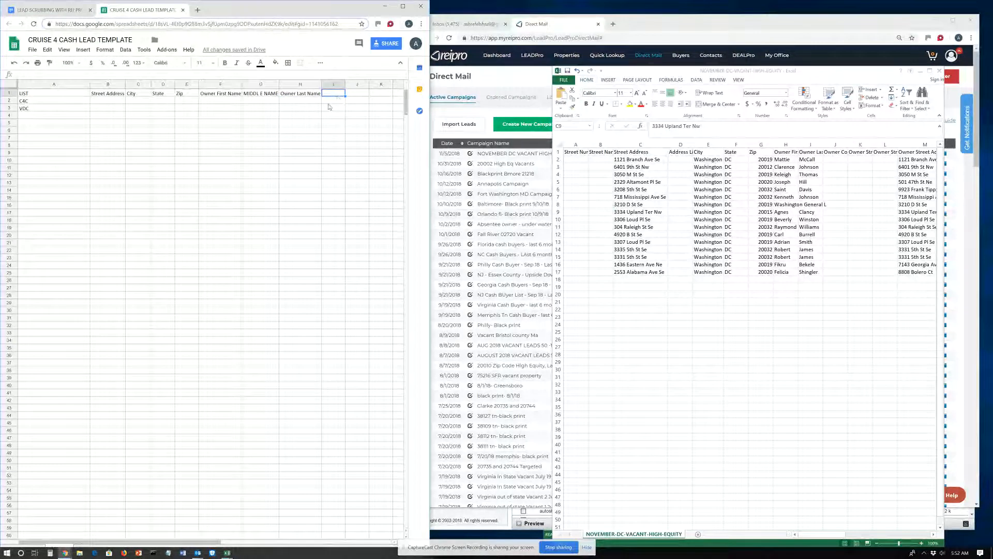
{"action": "type", "text": "MAILING ADDRESS"}
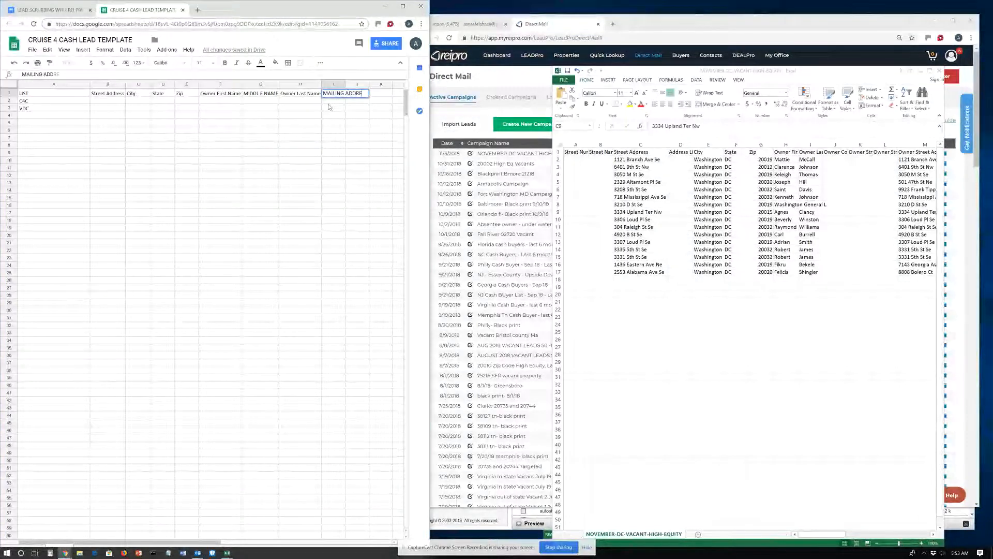
{"action": "left_click", "coordinate": [347, 84]}
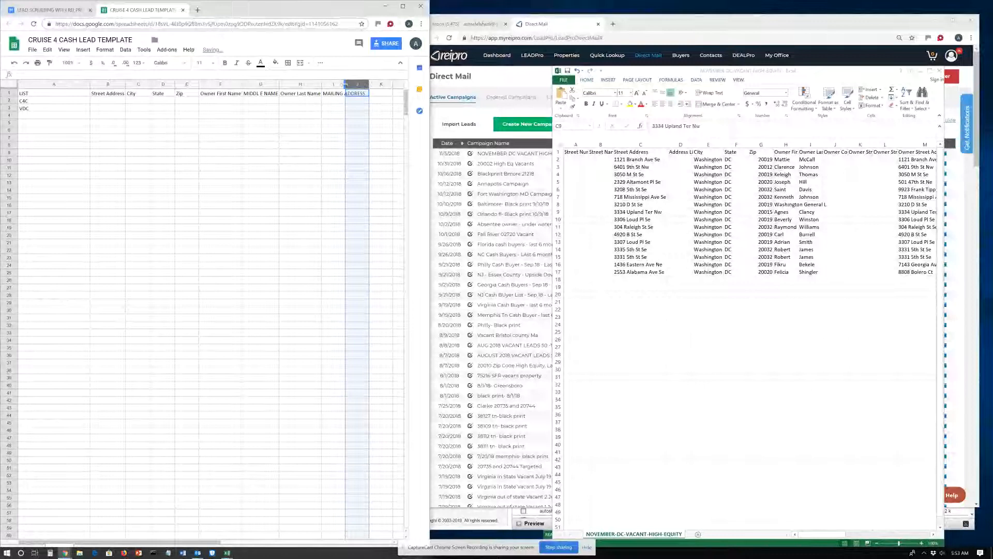
{"action": "left_click_drag", "start_coordinate": [346, 84], "coordinate": [393, 83]}
- Change the MAILING ADDRESS header to "MAILING STREET ADDRESS"
{"action": "double_click", "coordinate": [382, 94]}
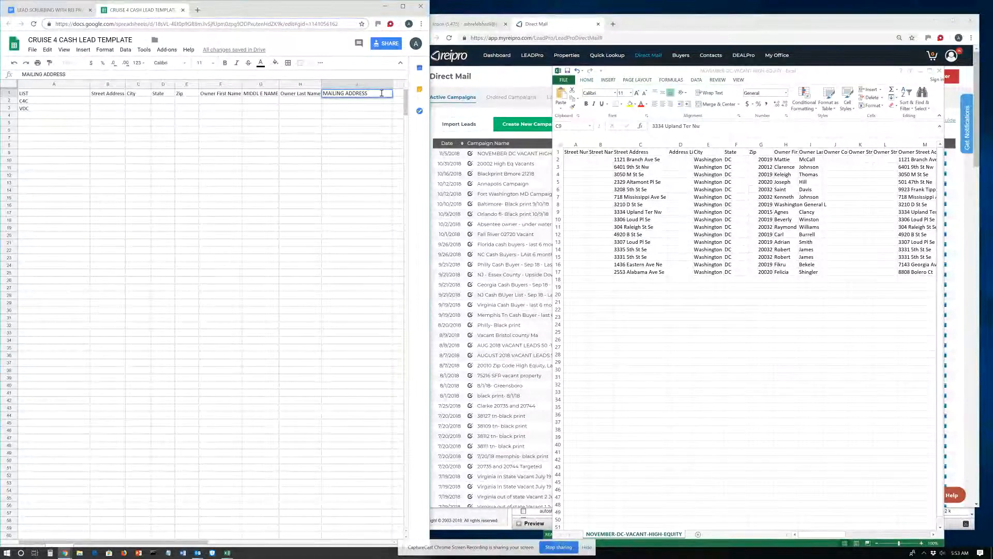
{"action": "key", "text": "BackSpace"}
{"action": "key", "text": "BackSpace"}
{"action": "key", "text": "BackSpace"}
{"action": "key", "text": "BackSpace"}
{"action": "key", "text": "BackSpace"}
{"action": "key", "text": "BackSpace"}
{"action": "key", "text": "BackSpace"}
{"action": "type", "text": "STREET ADDRES"}
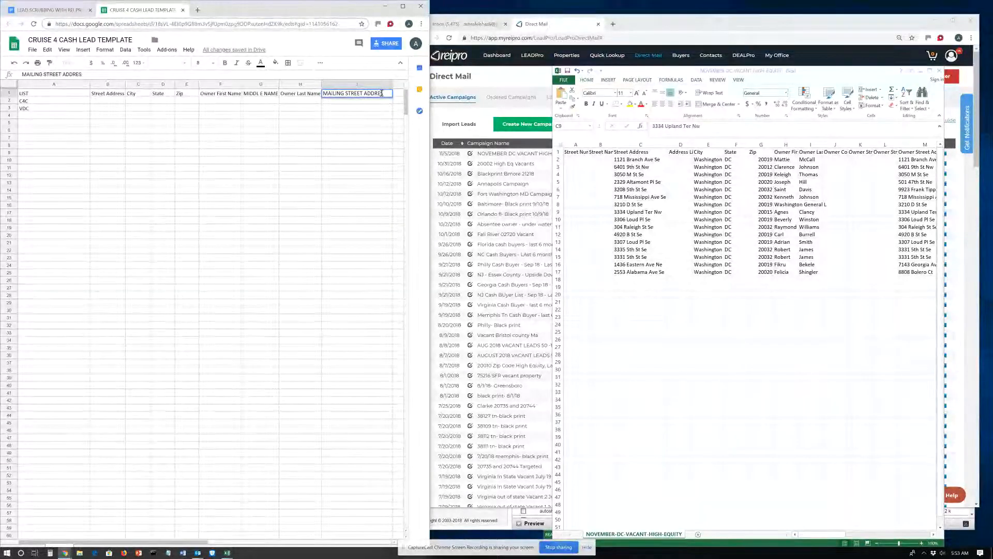
{"action": "type", "text": "S"}
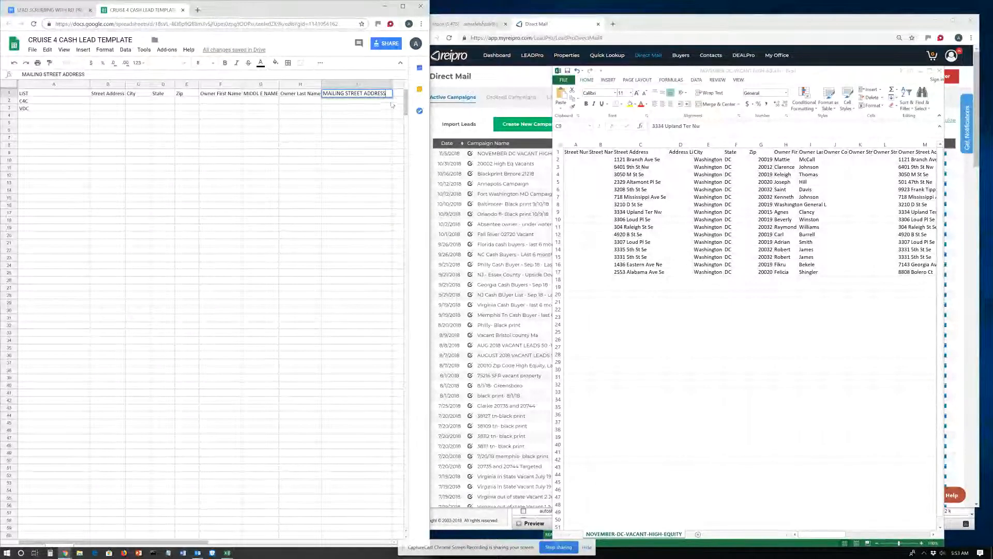
- Add CITY, STATE and ZIP headers after MAILING STREET ADDRESS in the lead template
{"action": "key", "text": "Tab"}
{"action": "type", "text": "ClTY"}
{"action": "left_click", "coordinate": [354, 92]}
{"action": "type", "text": "STATE"}
{"action": "left_click", "coordinate": [380, 96]}
{"action": "type", "text": "ZI"}
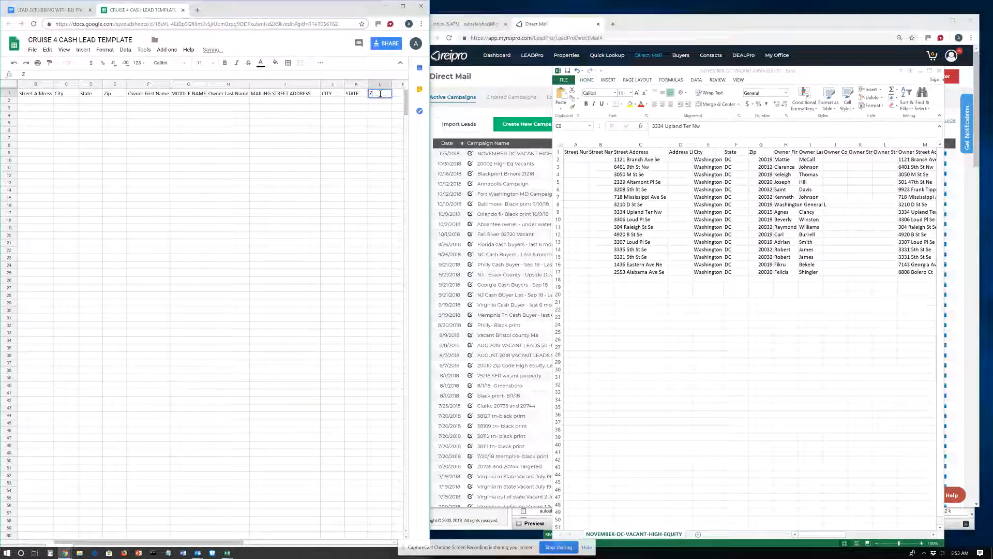
{"action": "type", "text": "P"}
{"action": "left_click", "coordinate": [328, 138]}
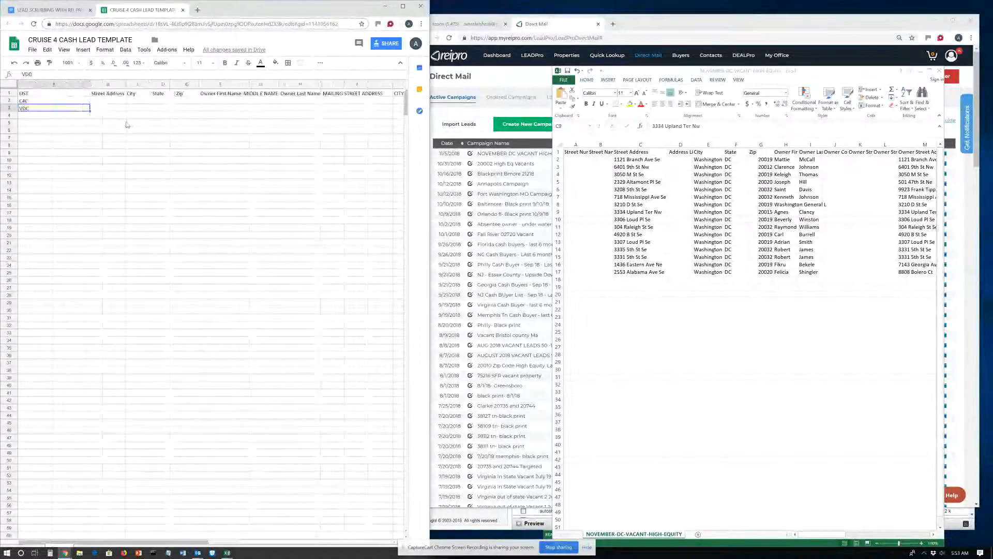
{"action": "key", "text": "Up"}
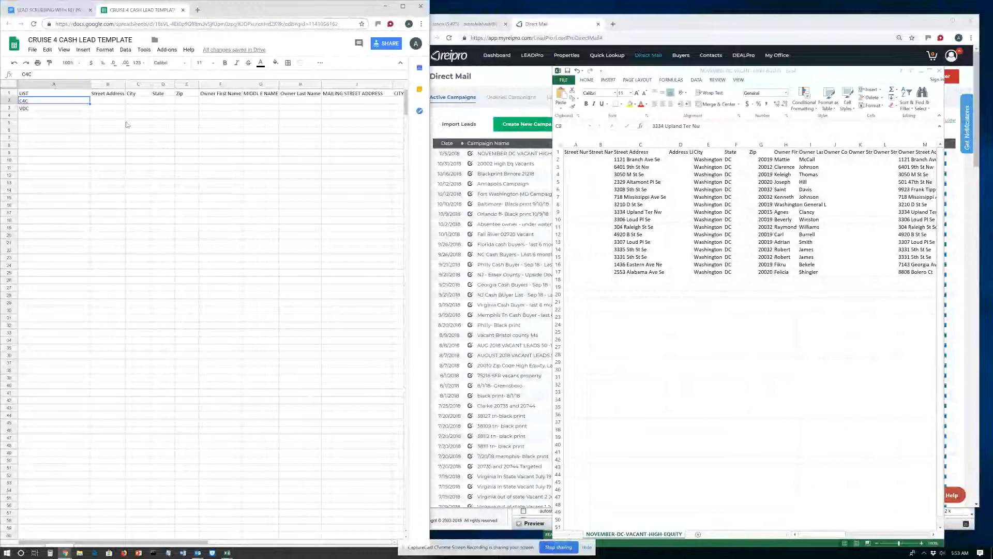
{"action": "key", "text": "Down"}
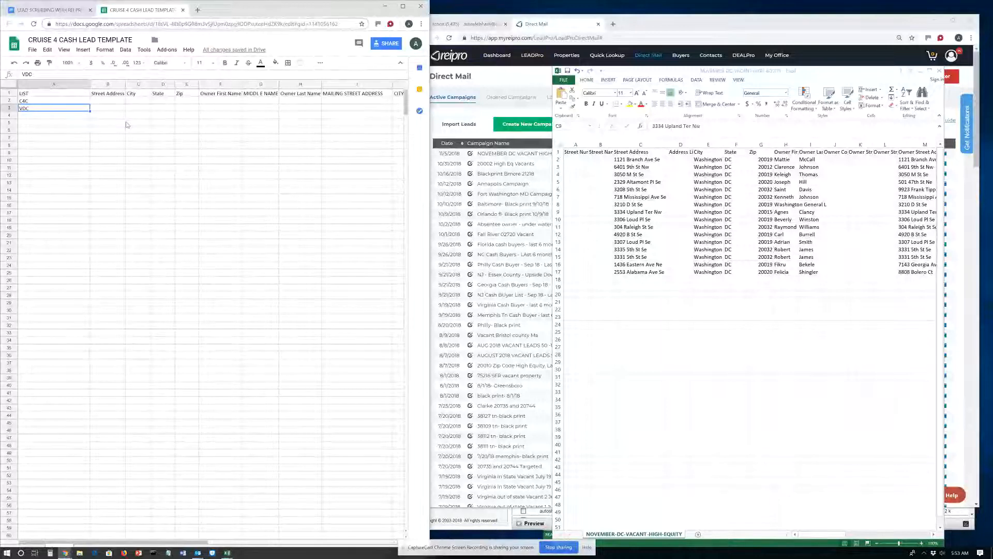
{"action": "key", "text": "Tab"}
{"action": "key", "text": "Tab"}
{"action": "key", "text": "Tab"}
{"action": "key", "text": "Tab"}
{"action": "key", "text": "Tab"}
{"action": "key", "text": "Tab"}
{"action": "key", "text": "Tab"}
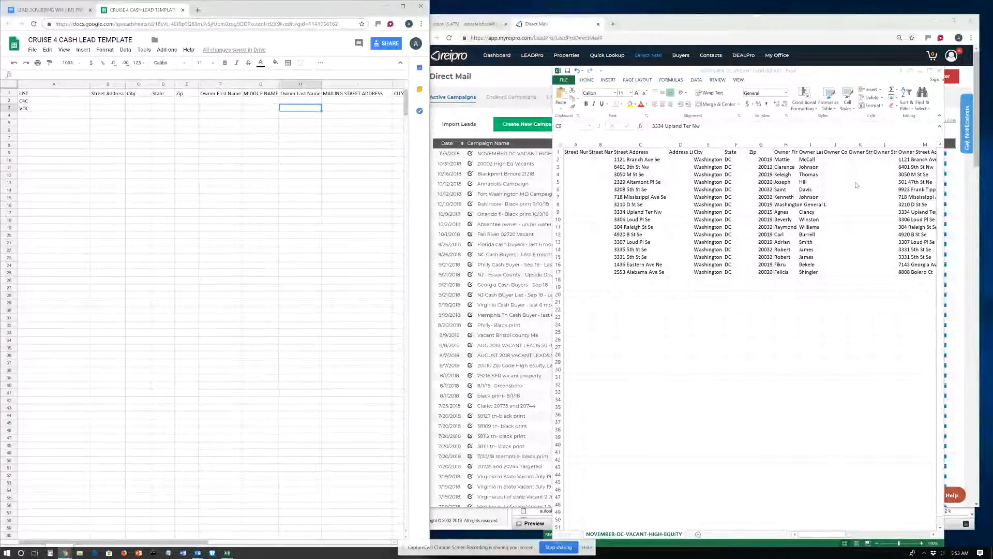
{"action": "left_click", "coordinate": [104, 110]}
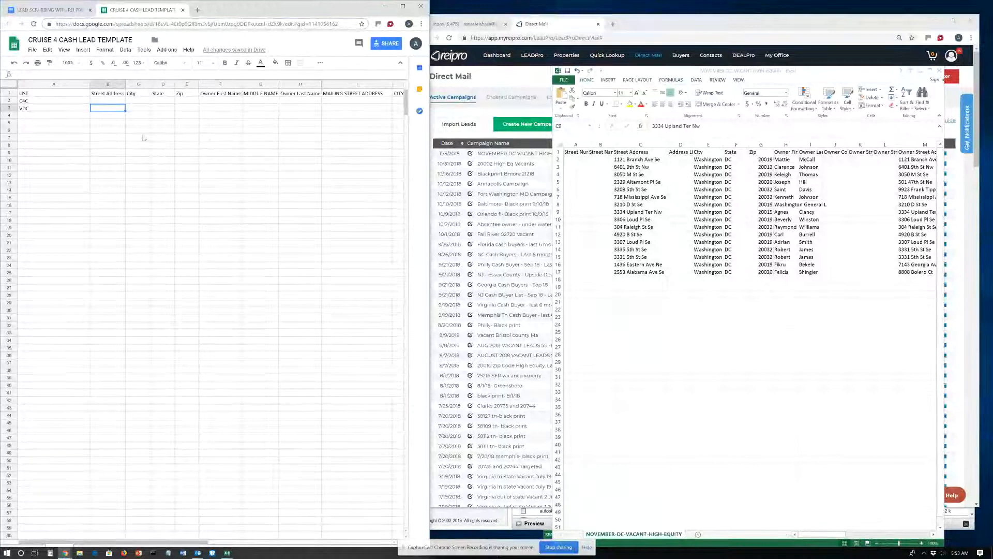
- Rename the template spreadsheet to "LEAD TEMPLATE" by removing "CRUISE 4 CASH" from its title
{"action": "left_click_drag", "start_coordinate": [78, 40], "coordinate": [25, 40]}
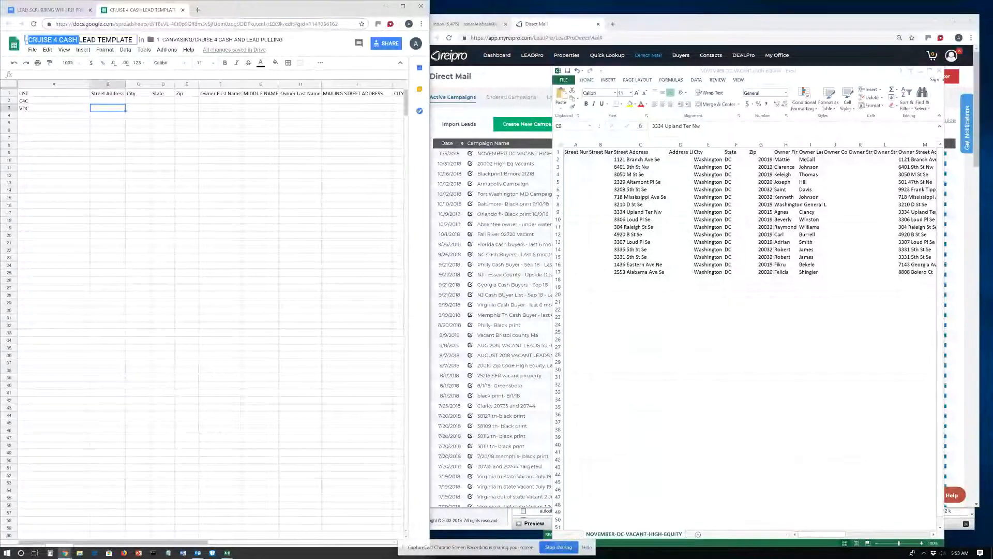
{"action": "key", "text": "BackSpace"}
{"action": "left_click", "coordinate": [284, 42]}
- Close the exported NOVEMBER-DC-VACANT-HIGH-EQUITY workbook without saving changes, and close the Excel copy of the lead template
{"action": "left_click", "coordinate": [816, 292]}
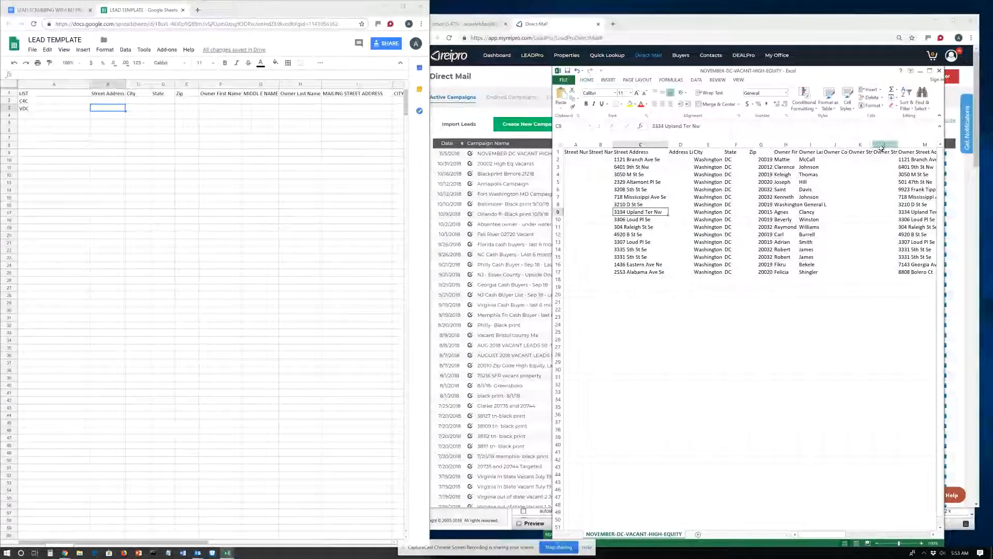
{"action": "left_click", "coordinate": [939, 70]}
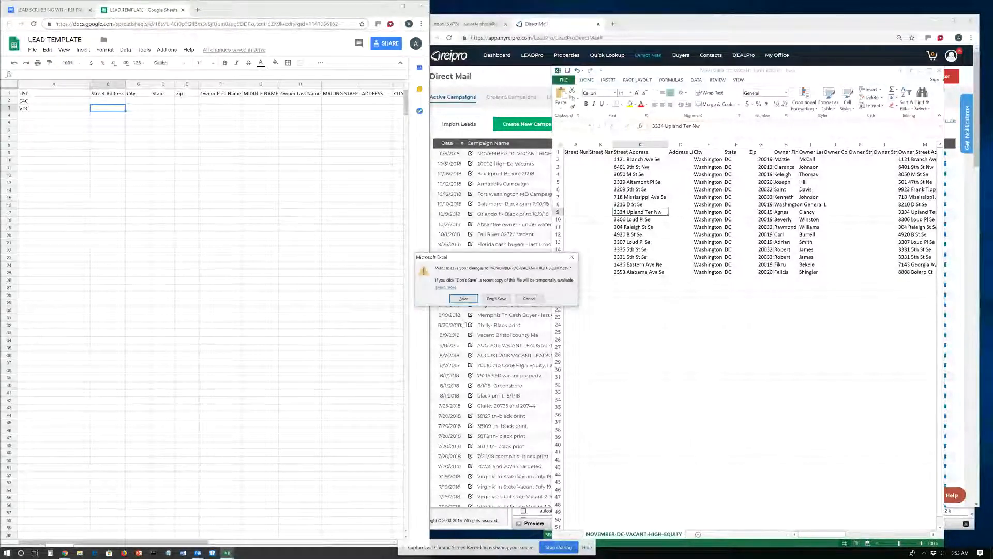
{"action": "left_click", "coordinate": [491, 300]}
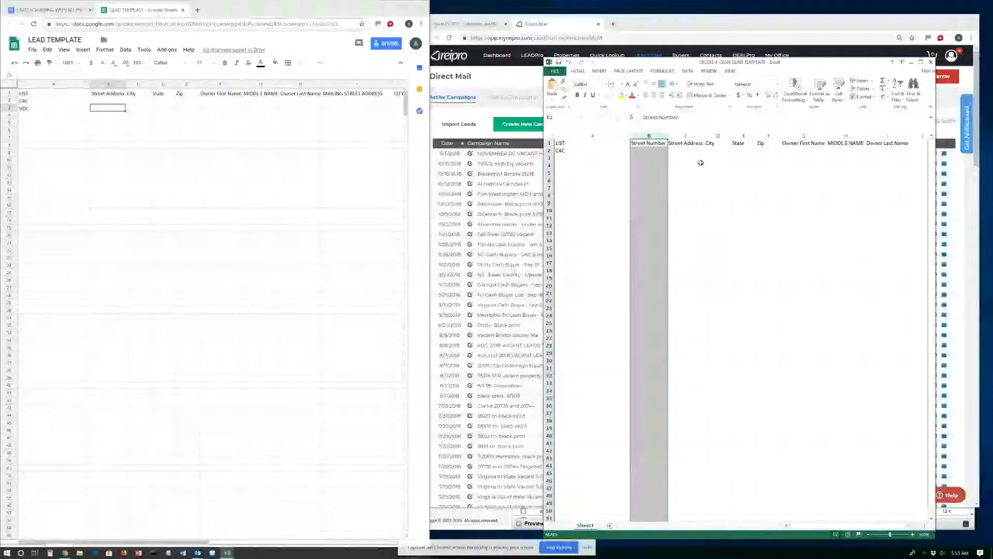
{"action": "left_click", "coordinate": [930, 62]}
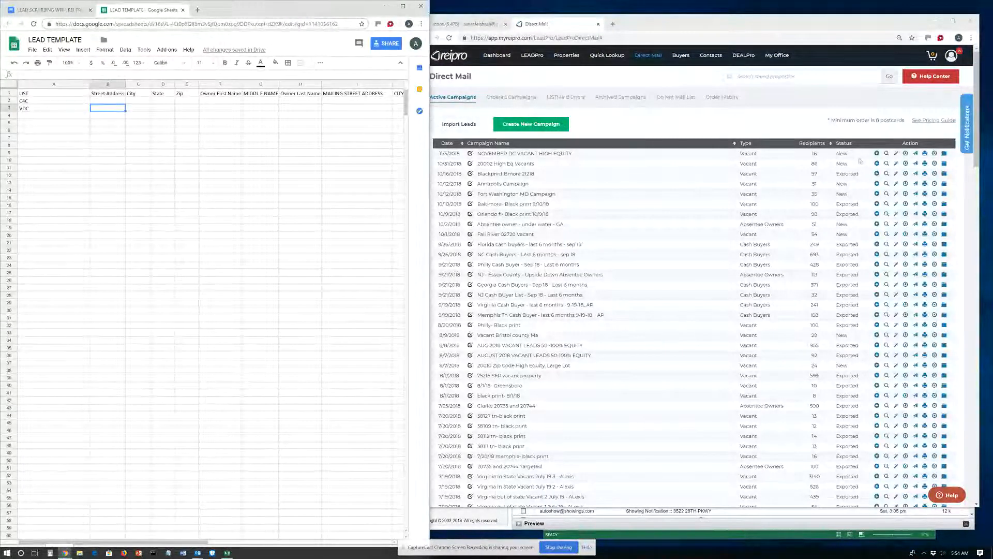
- Export the recipients of the NOVEMBER DC VACANT HIGH EQUITY campaign and download the file
{"action": "left_click", "coordinate": [906, 154]}
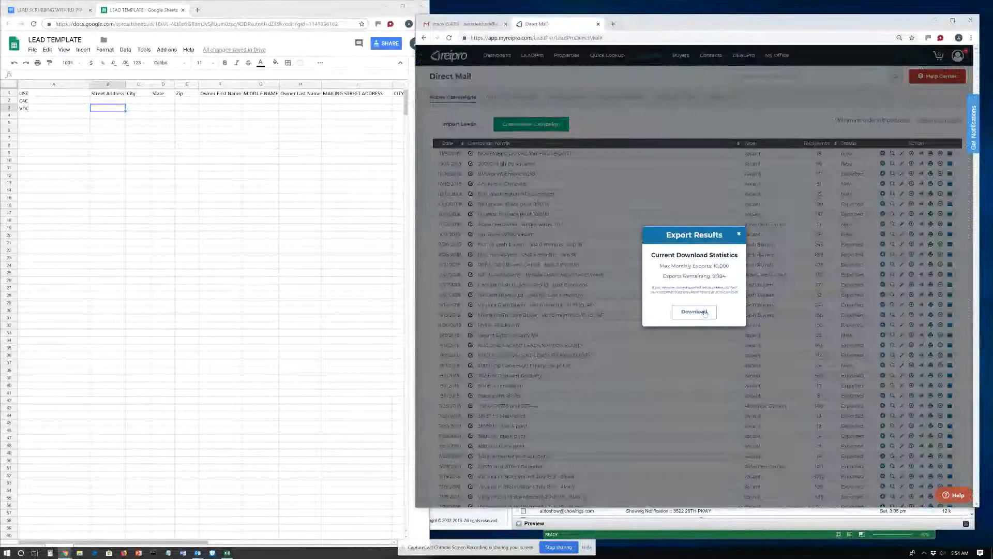
{"action": "left_click", "coordinate": [705, 312]}
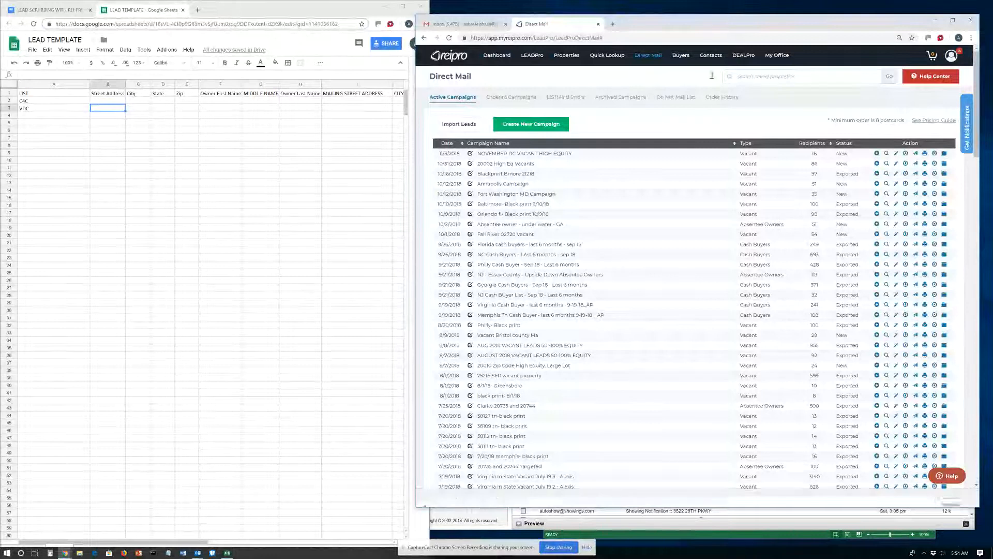
- Go through the REIPro dashboard to the LEADPro lead search page
{"action": "left_click", "coordinate": [497, 56]}
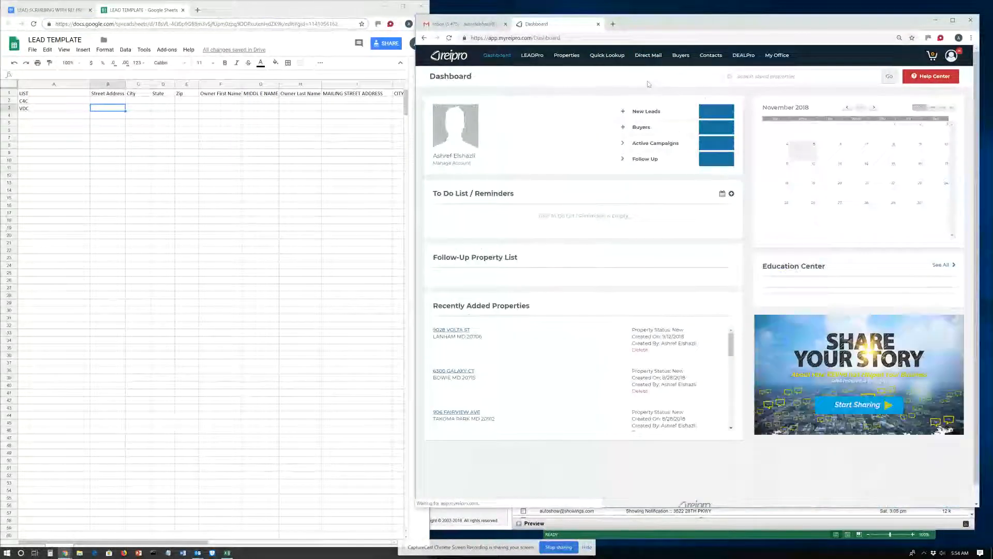
{"action": "left_click", "coordinate": [530, 55]}
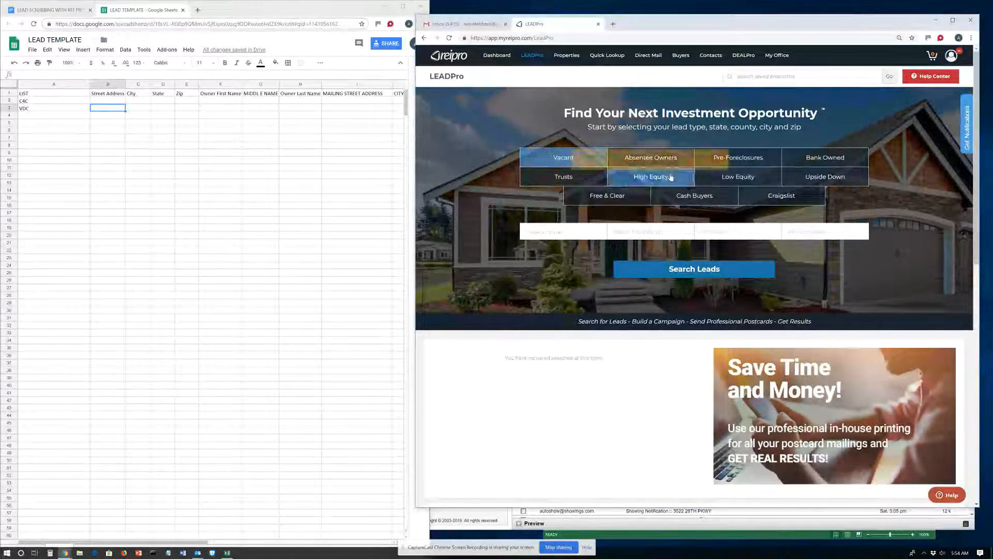
{"action": "left_click", "coordinate": [941, 38]}
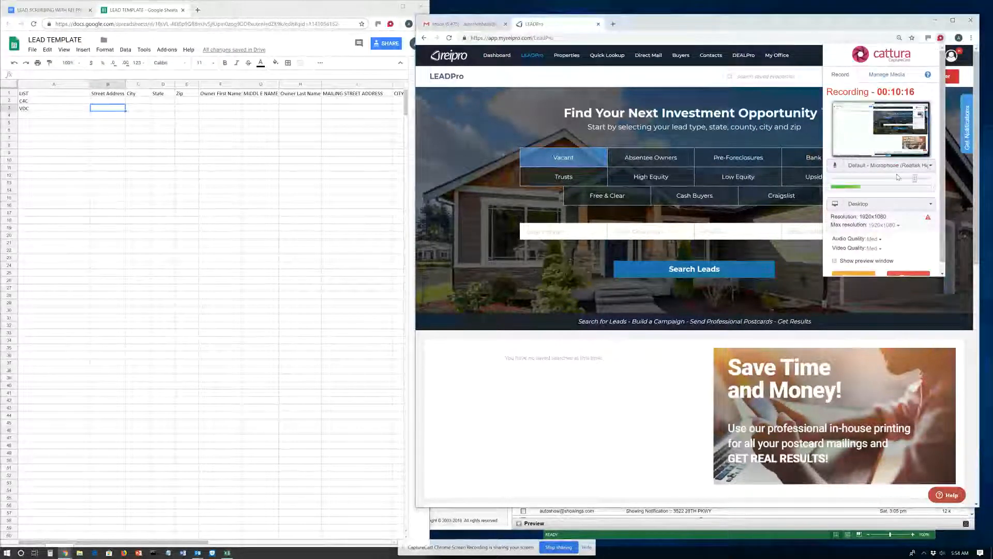
{"action": "scroll", "coordinate": [902, 185], "scroll_direction": "down", "scroll_amount": 1}
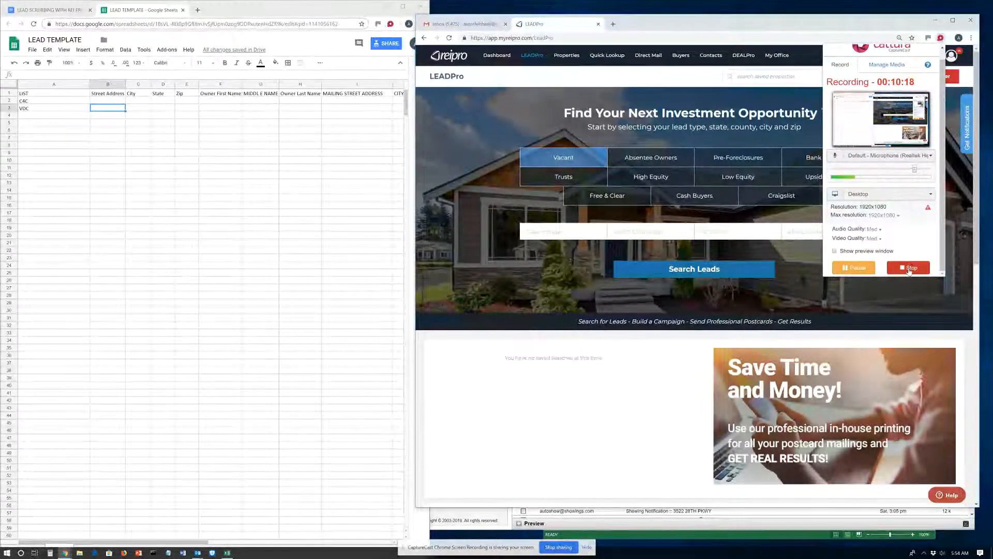